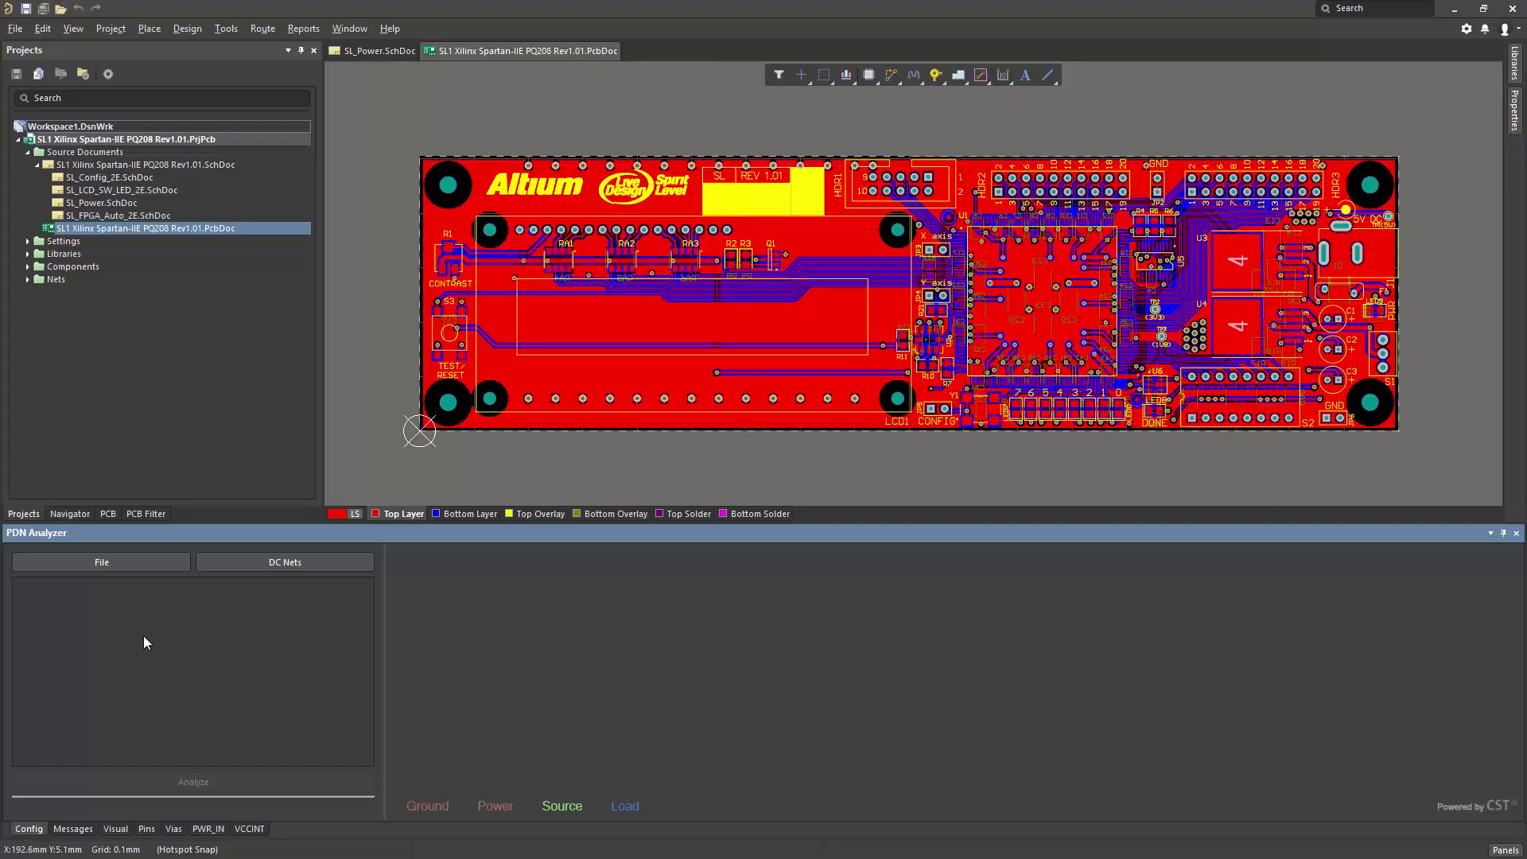
Open the network.pdna configuration, showing the PWR_IN 5V source feeding the VCCINT 1.8V load
click(127, 561)
click(88, 602)
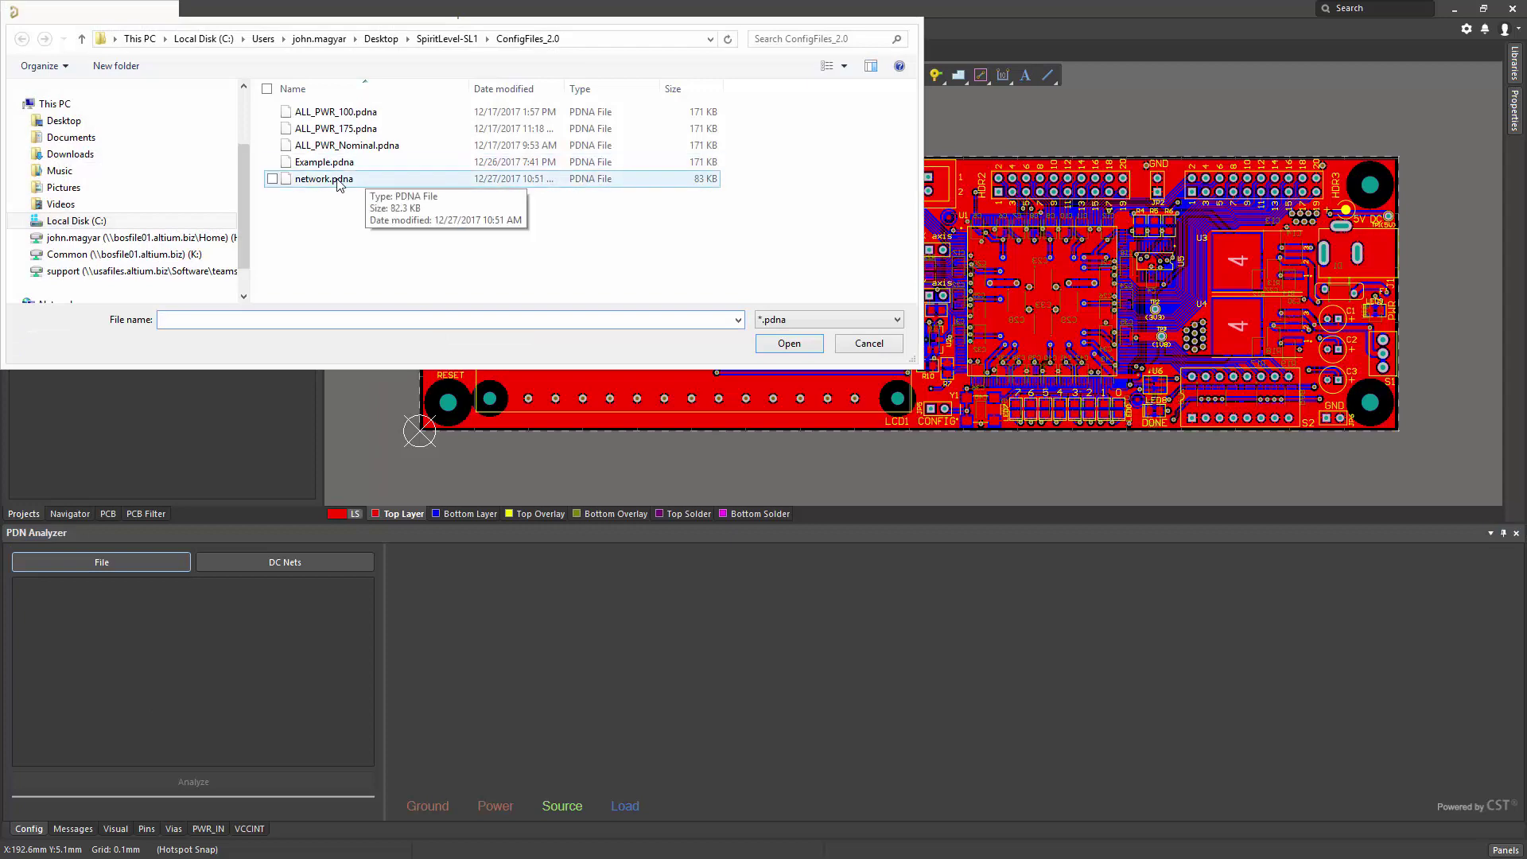
click(338, 182)
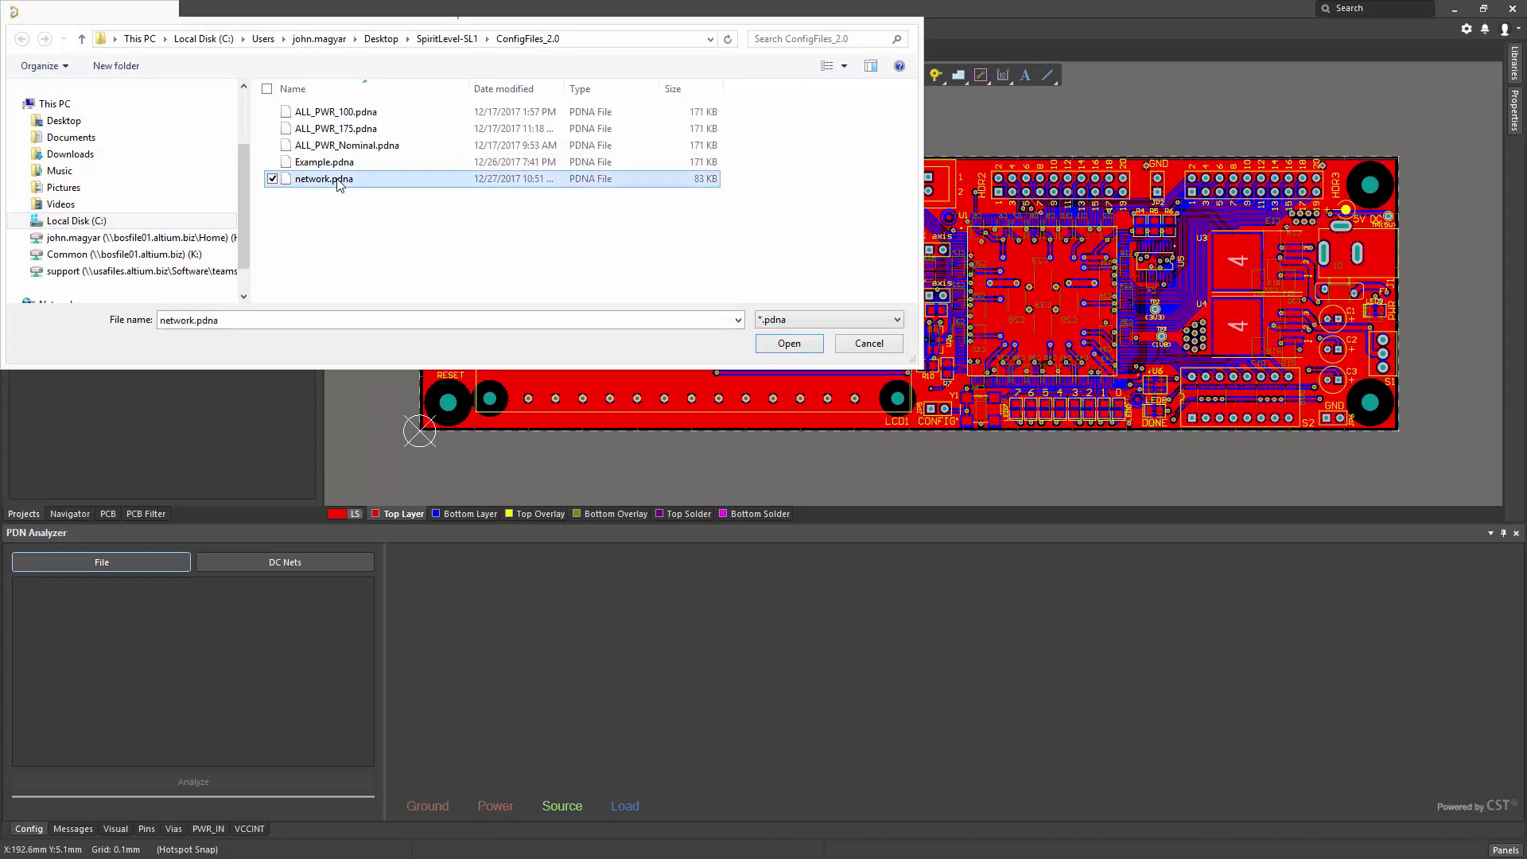
click(789, 342)
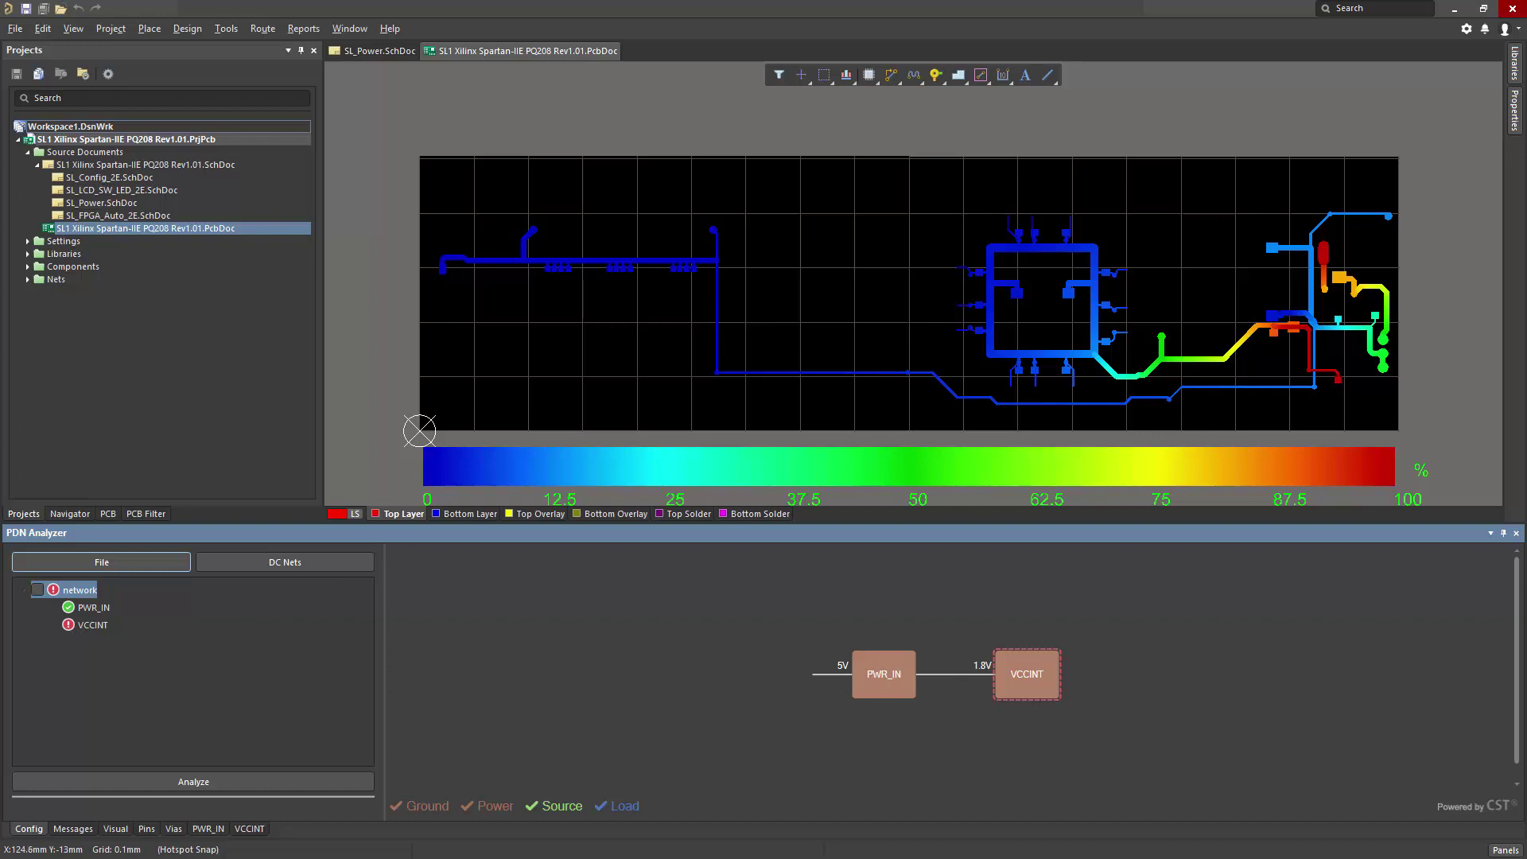
Set the colour scale to Displayed and show a current-density map scaled 0 to 130 A/mm^2
click(115, 828)
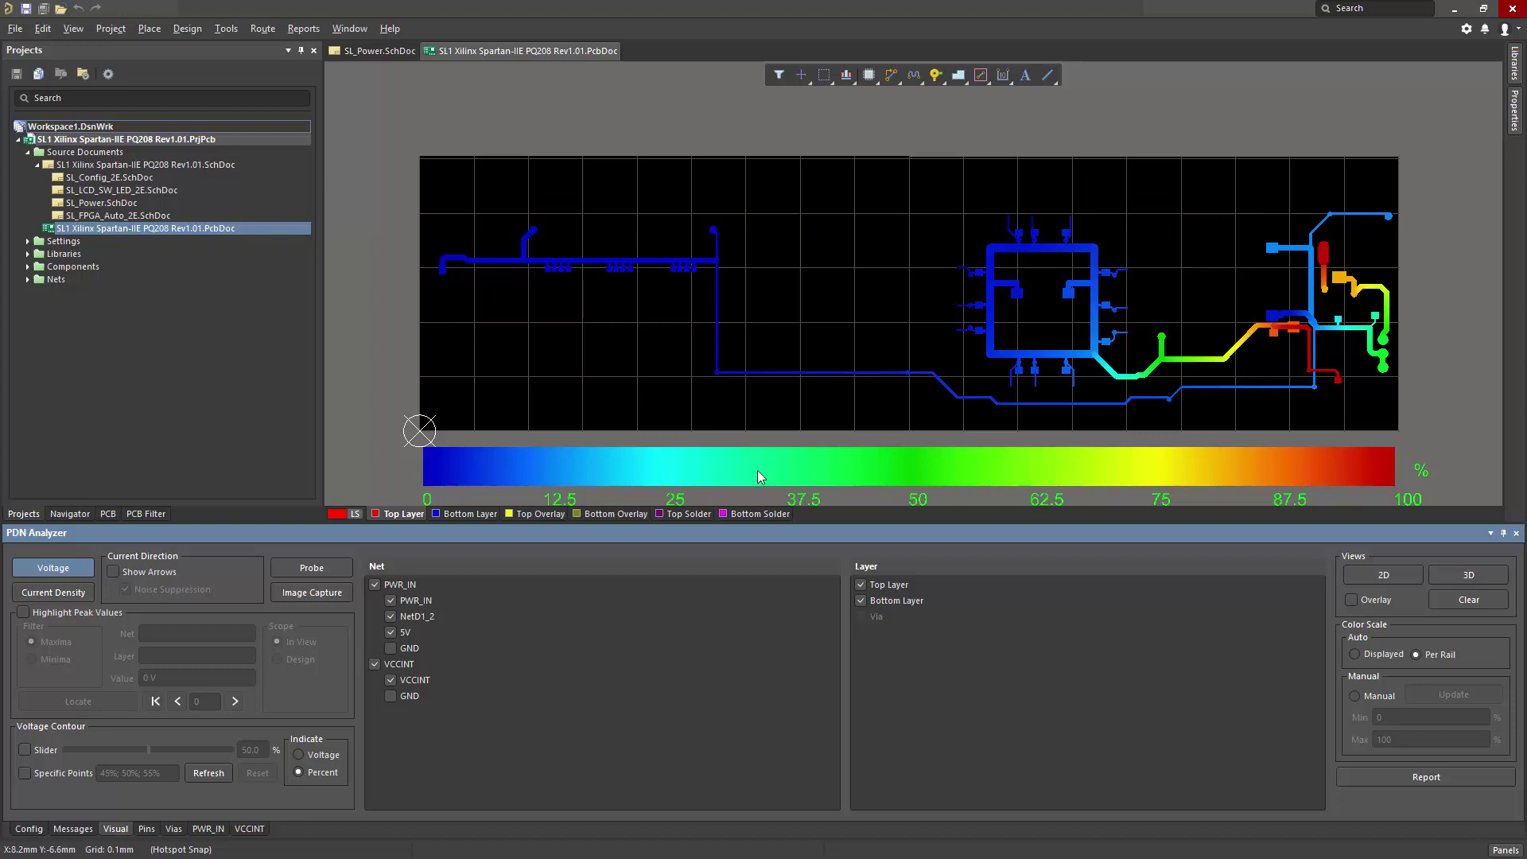
click(1355, 654)
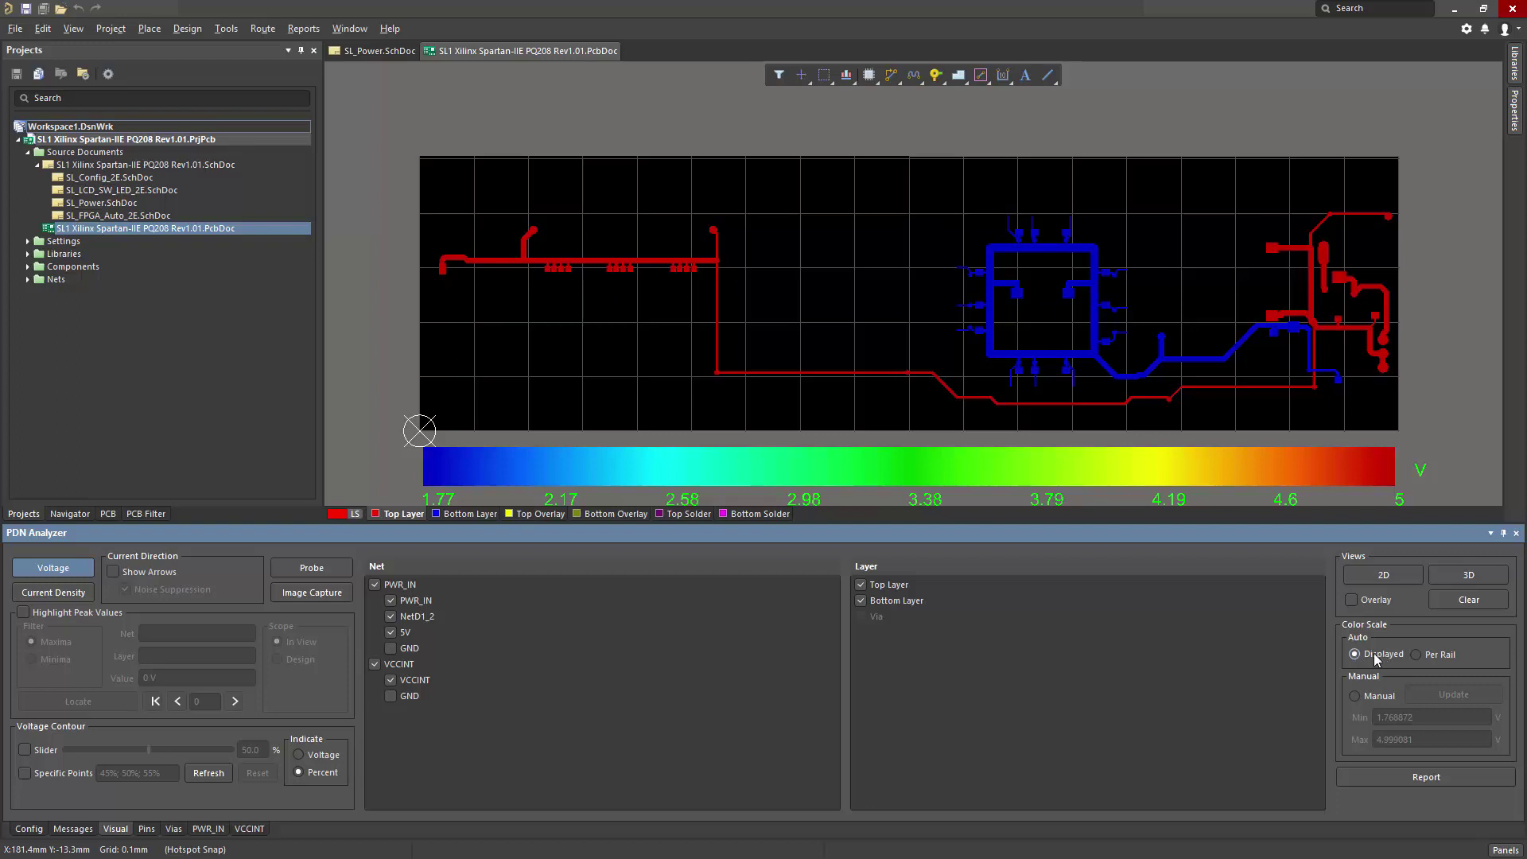
click(58, 591)
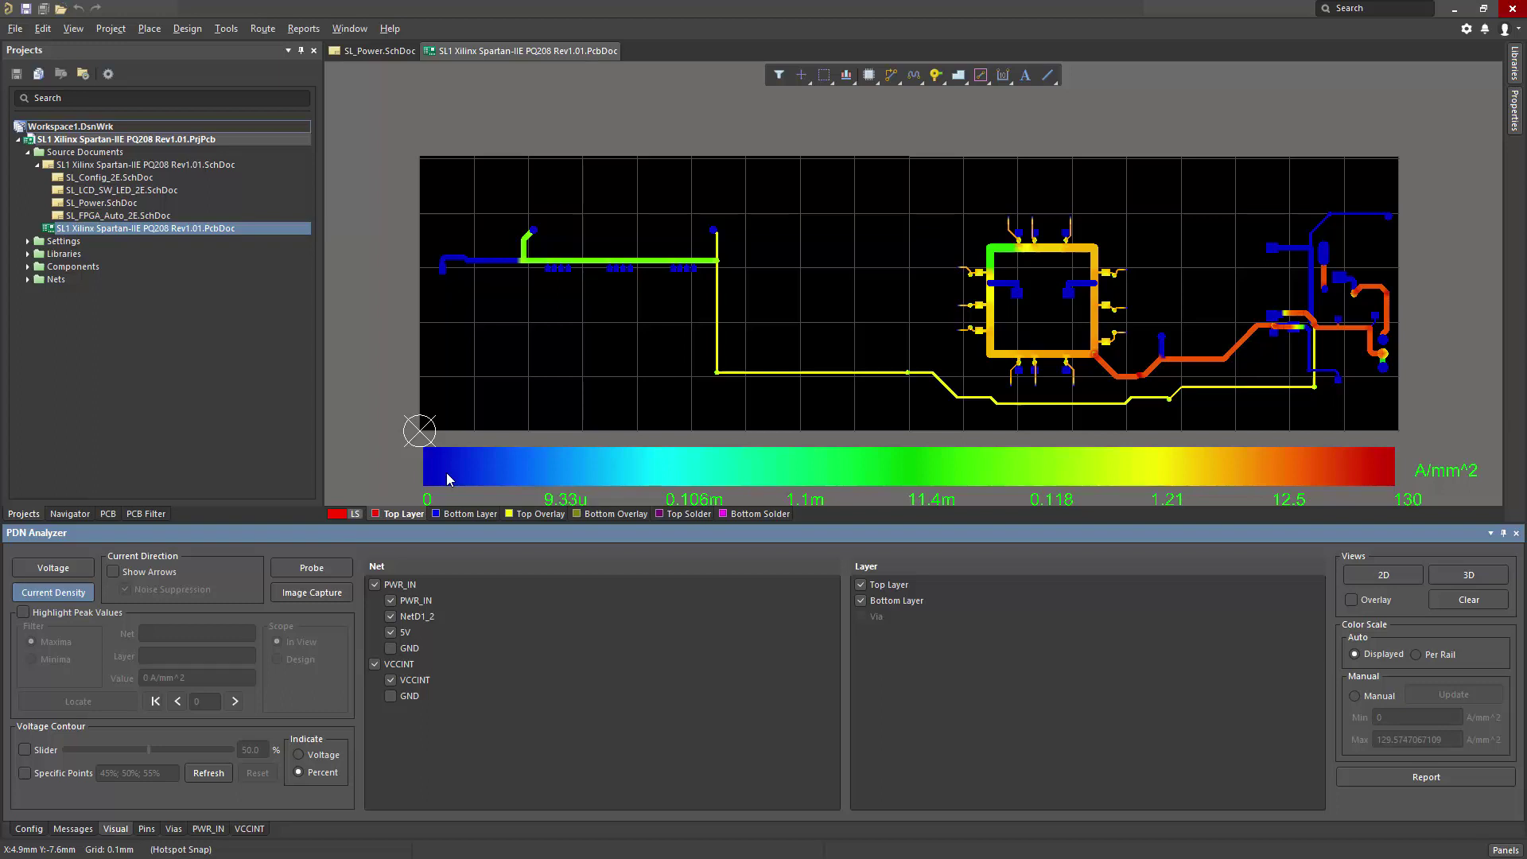
Uncheck PWR_IN in the net list, toggling Top Layer off and back on to compare layers
click(374, 584)
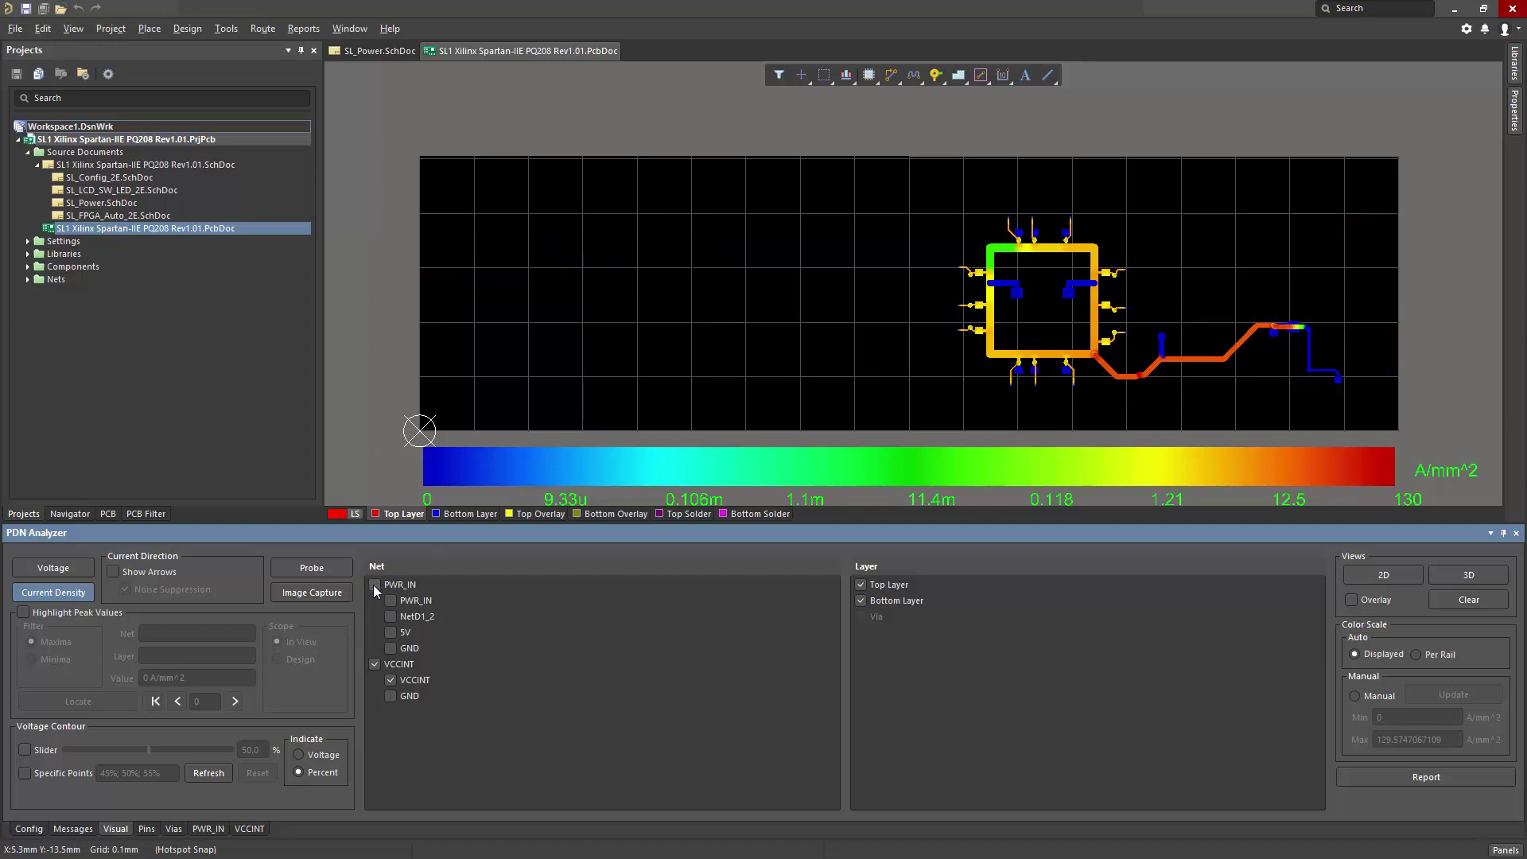
click(861, 585)
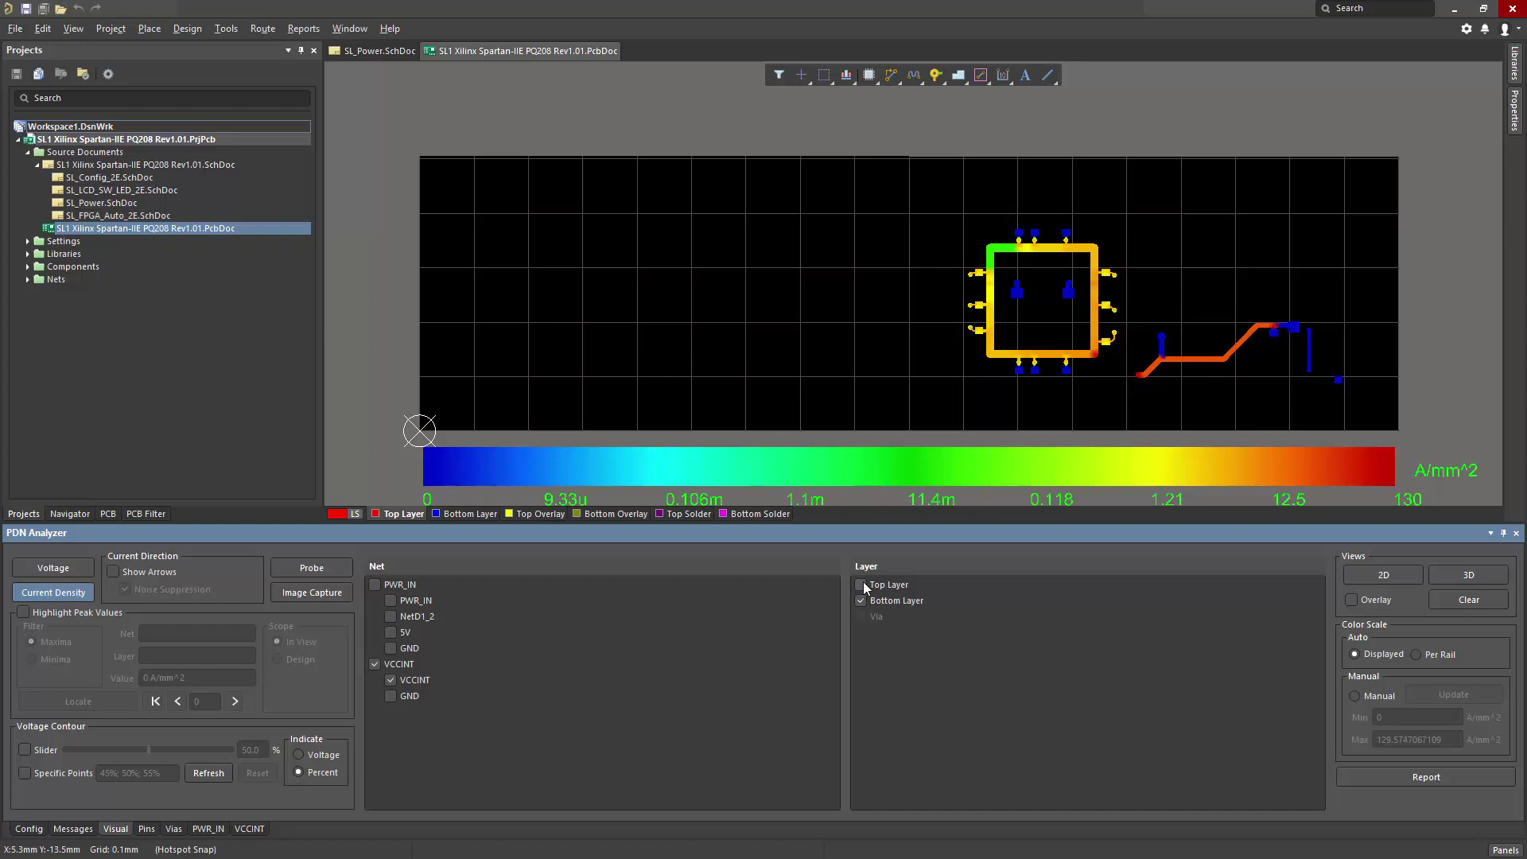
click(861, 585)
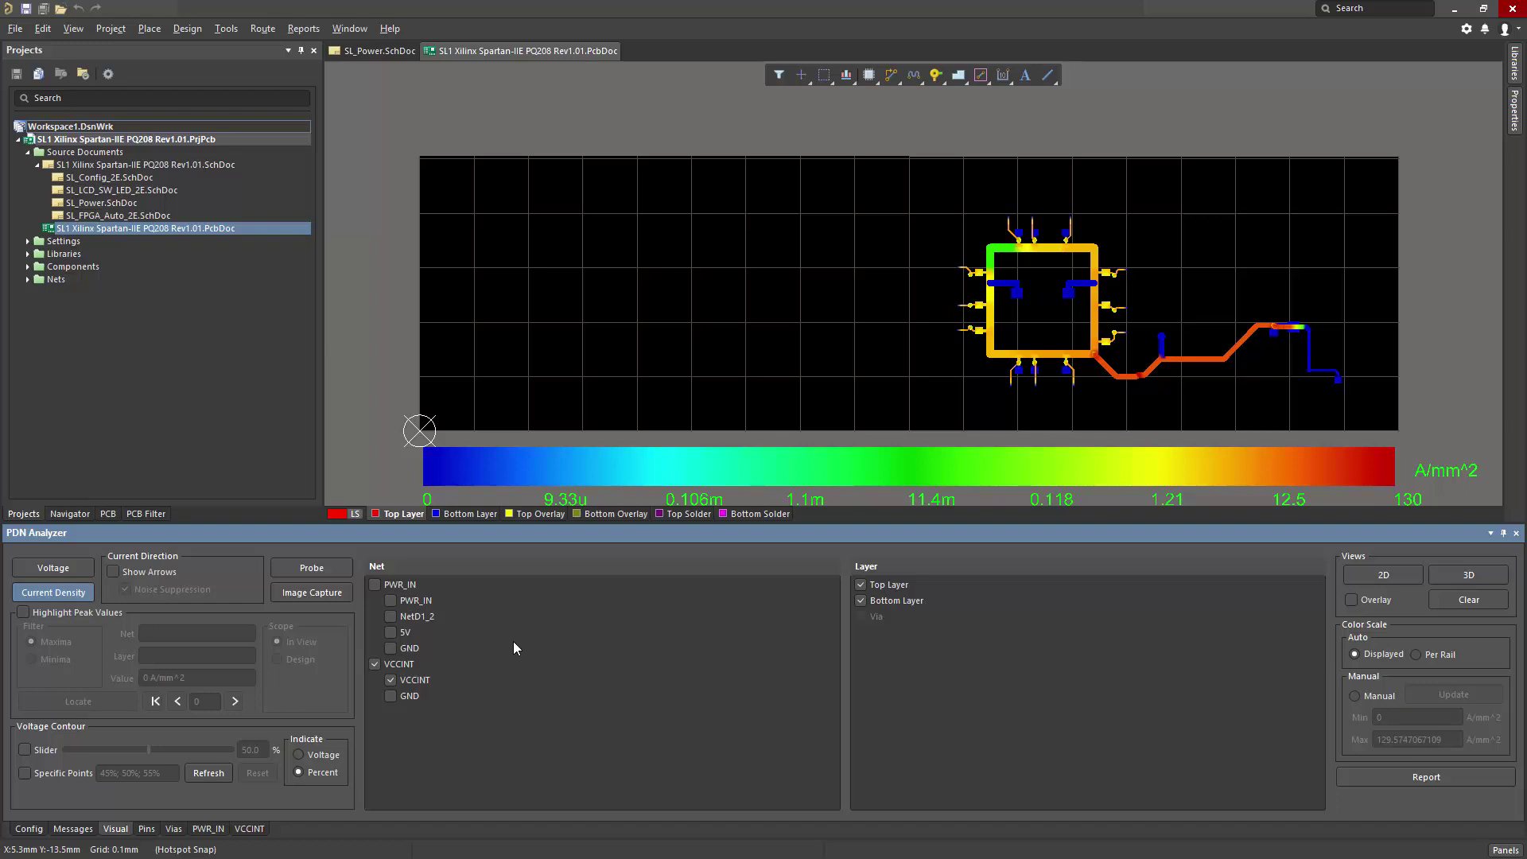
Switch to a 3D view with Overlay on, then pan, zoom and tilt toward U6 and LED8
click(1476, 575)
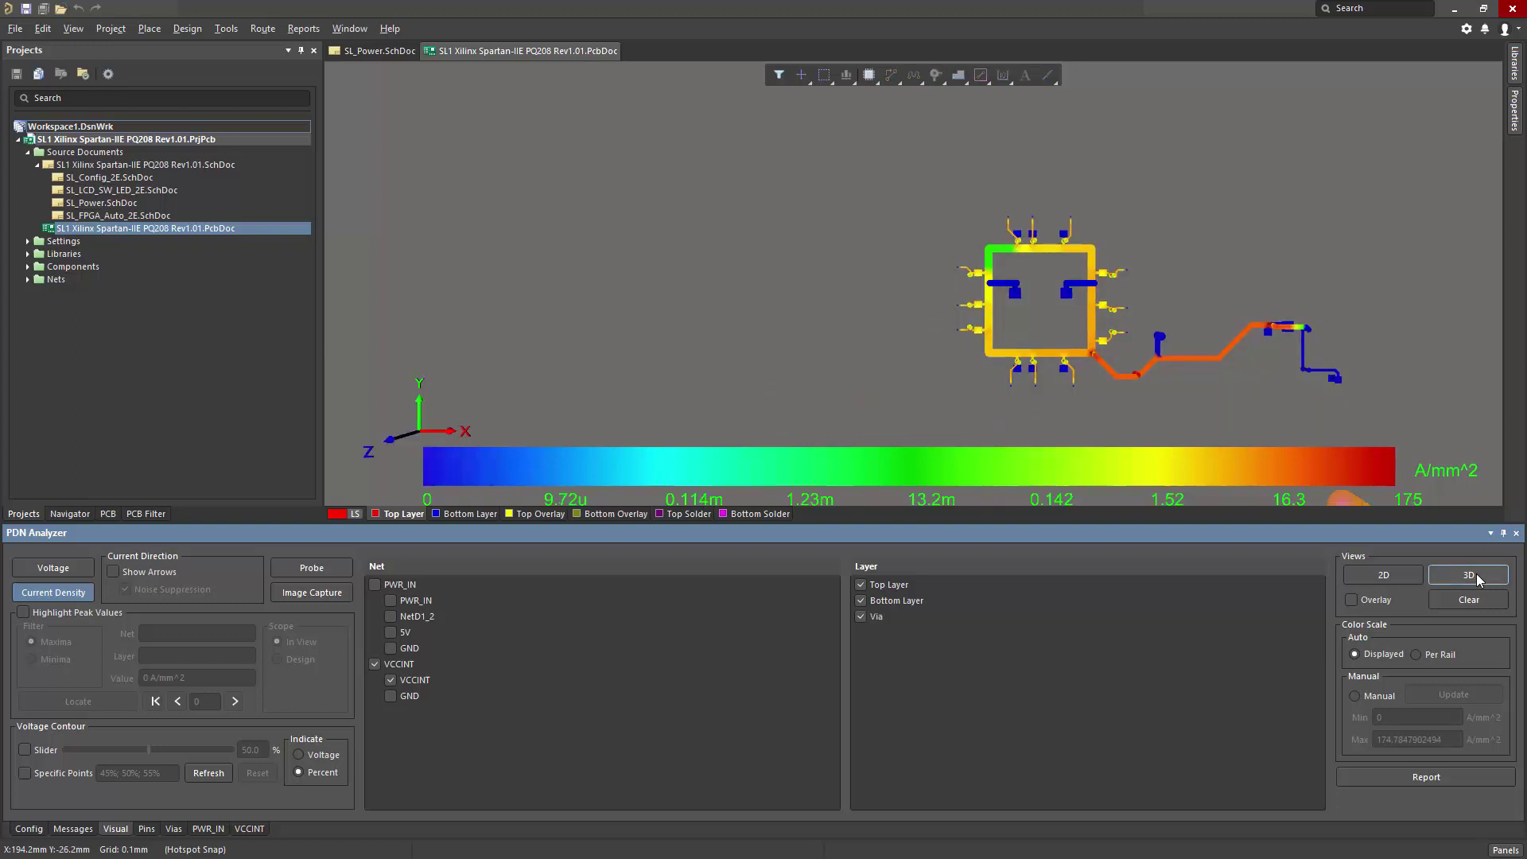
click(1352, 600)
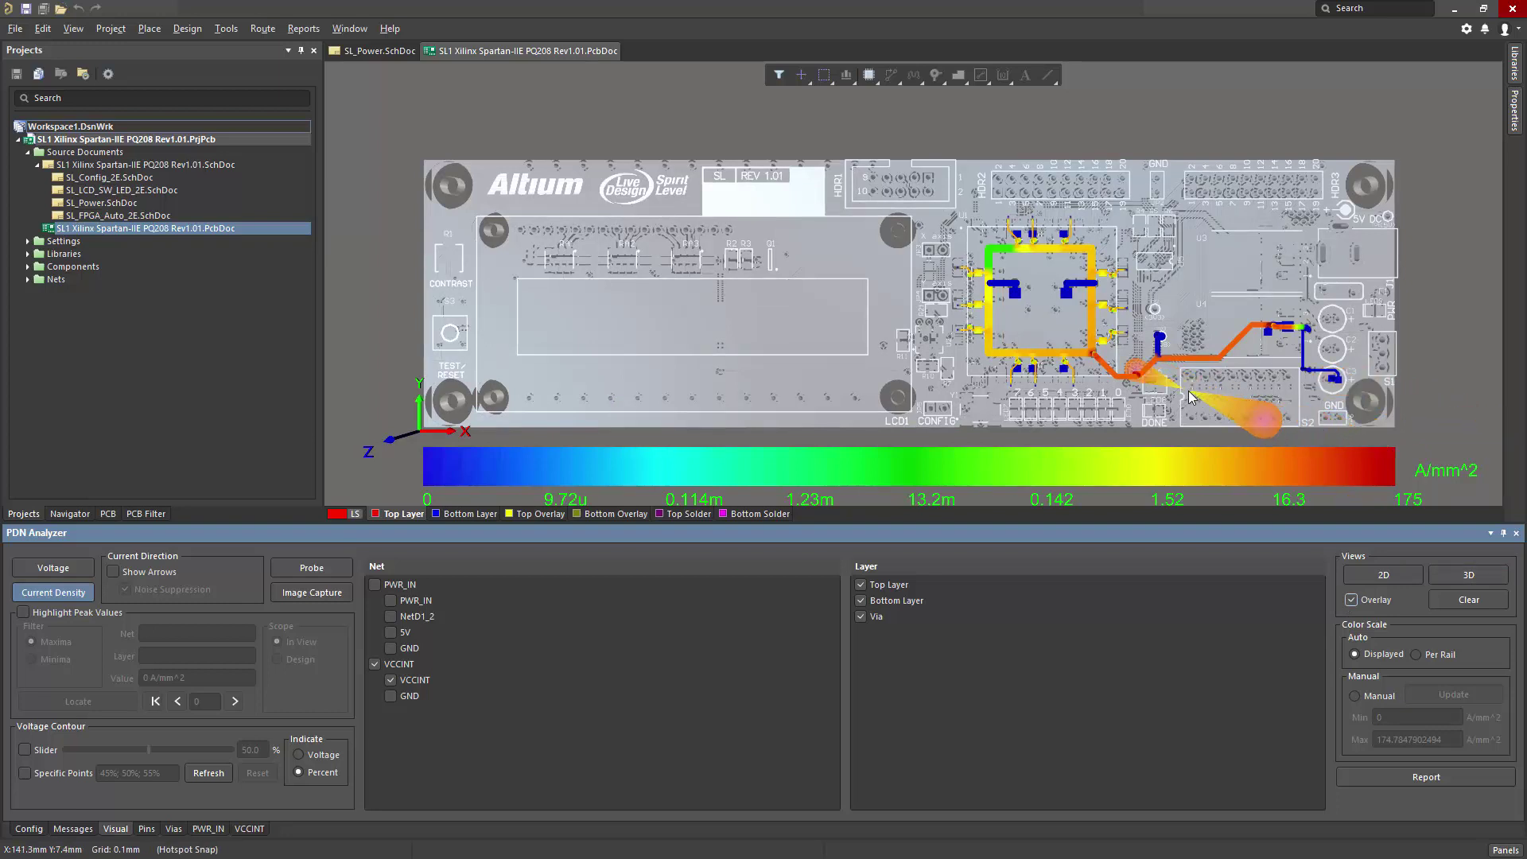
right_drag(1191, 395, 1174, 255)
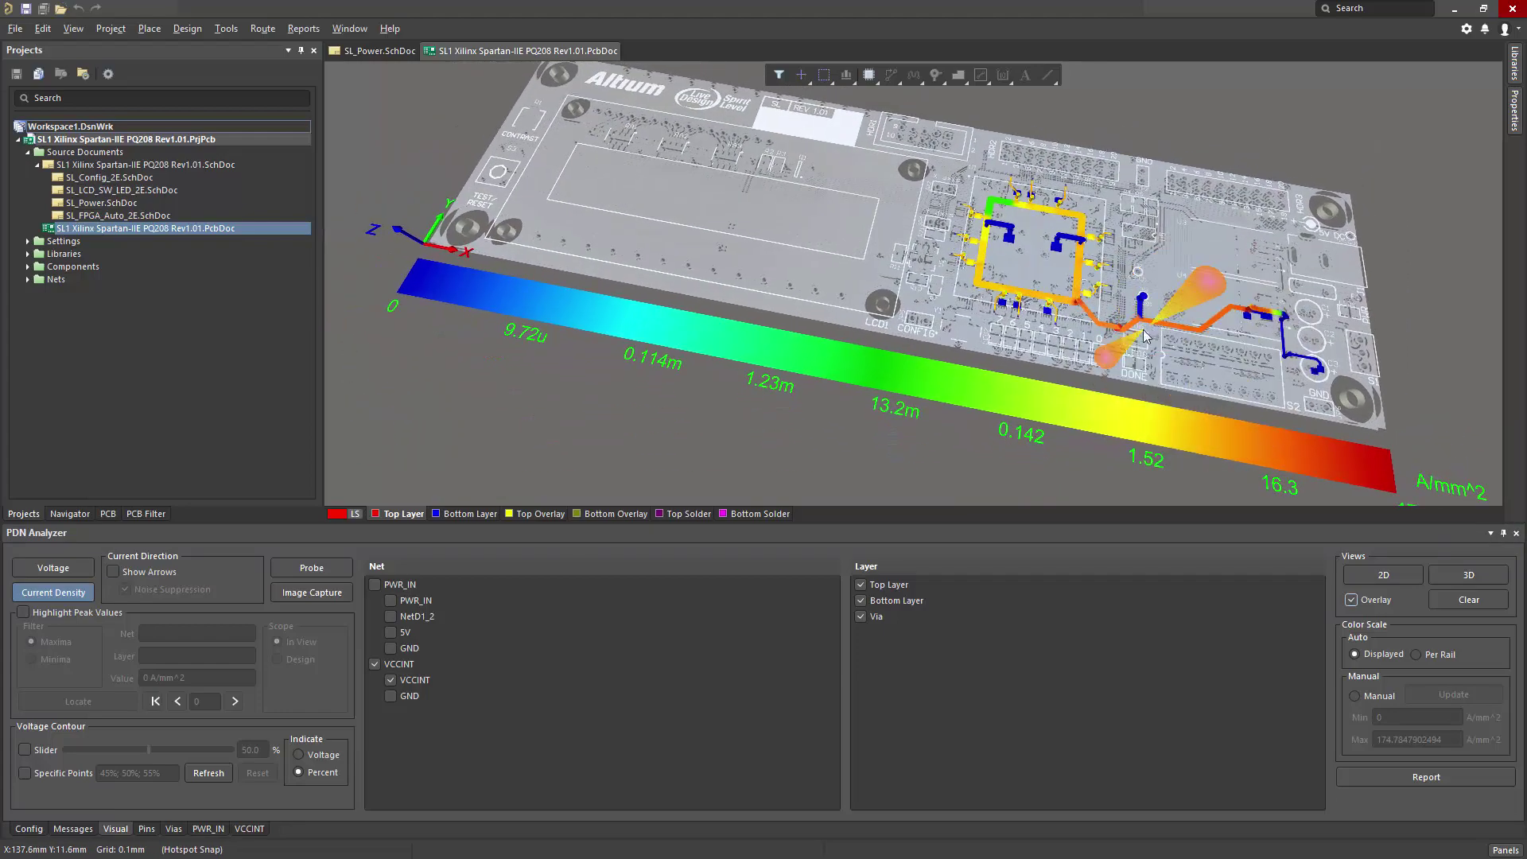
ctrl+scroll(1114, 342, up, 8)
shift+right_drag(1126, 347, 1132, 439)
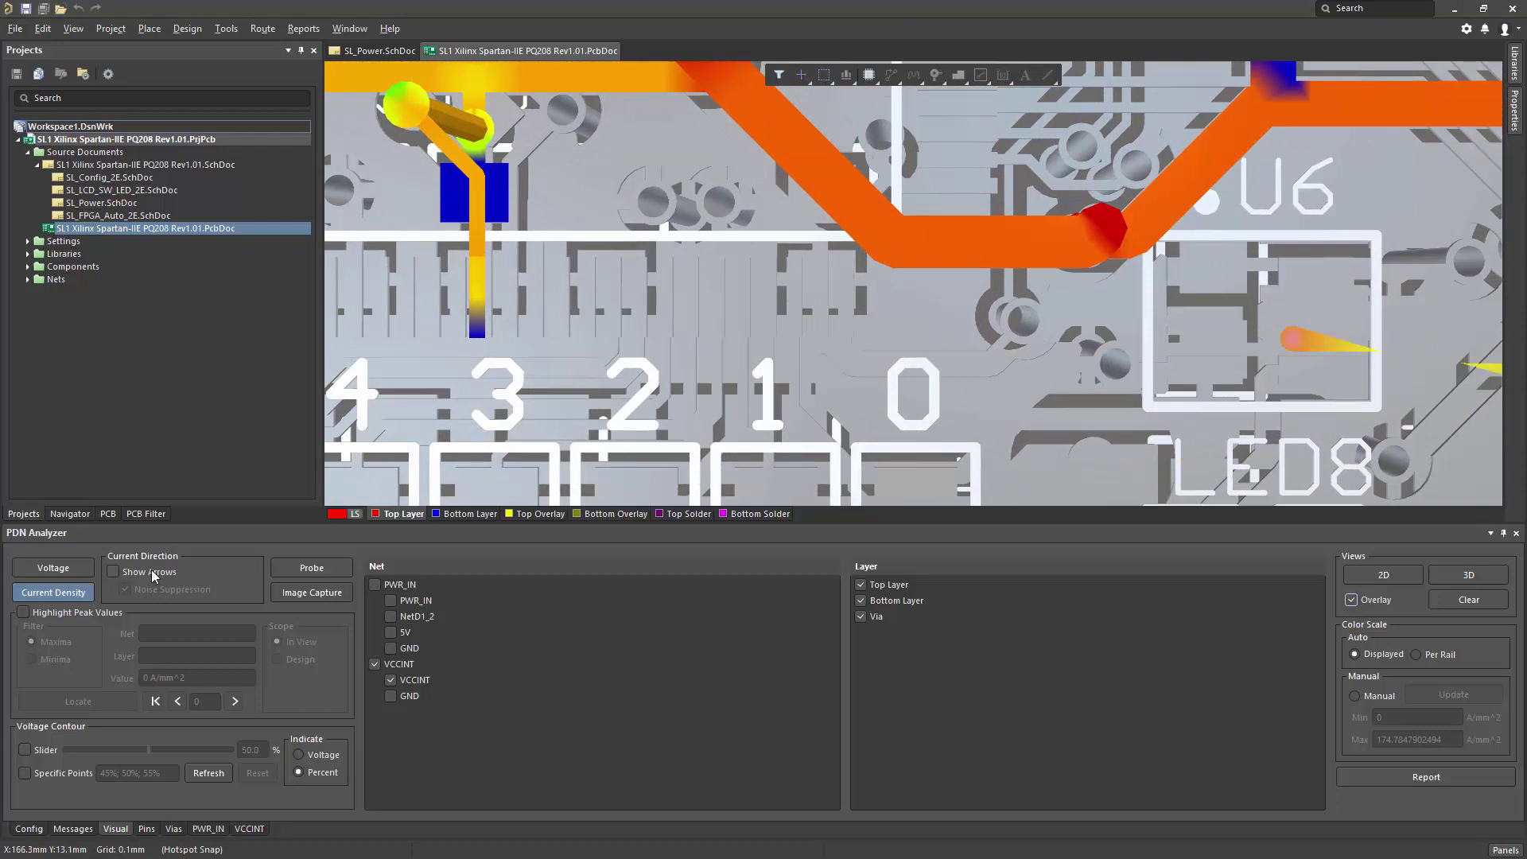
Enable Show Arrows for current direction and zoom in on the via near TP3
click(113, 572)
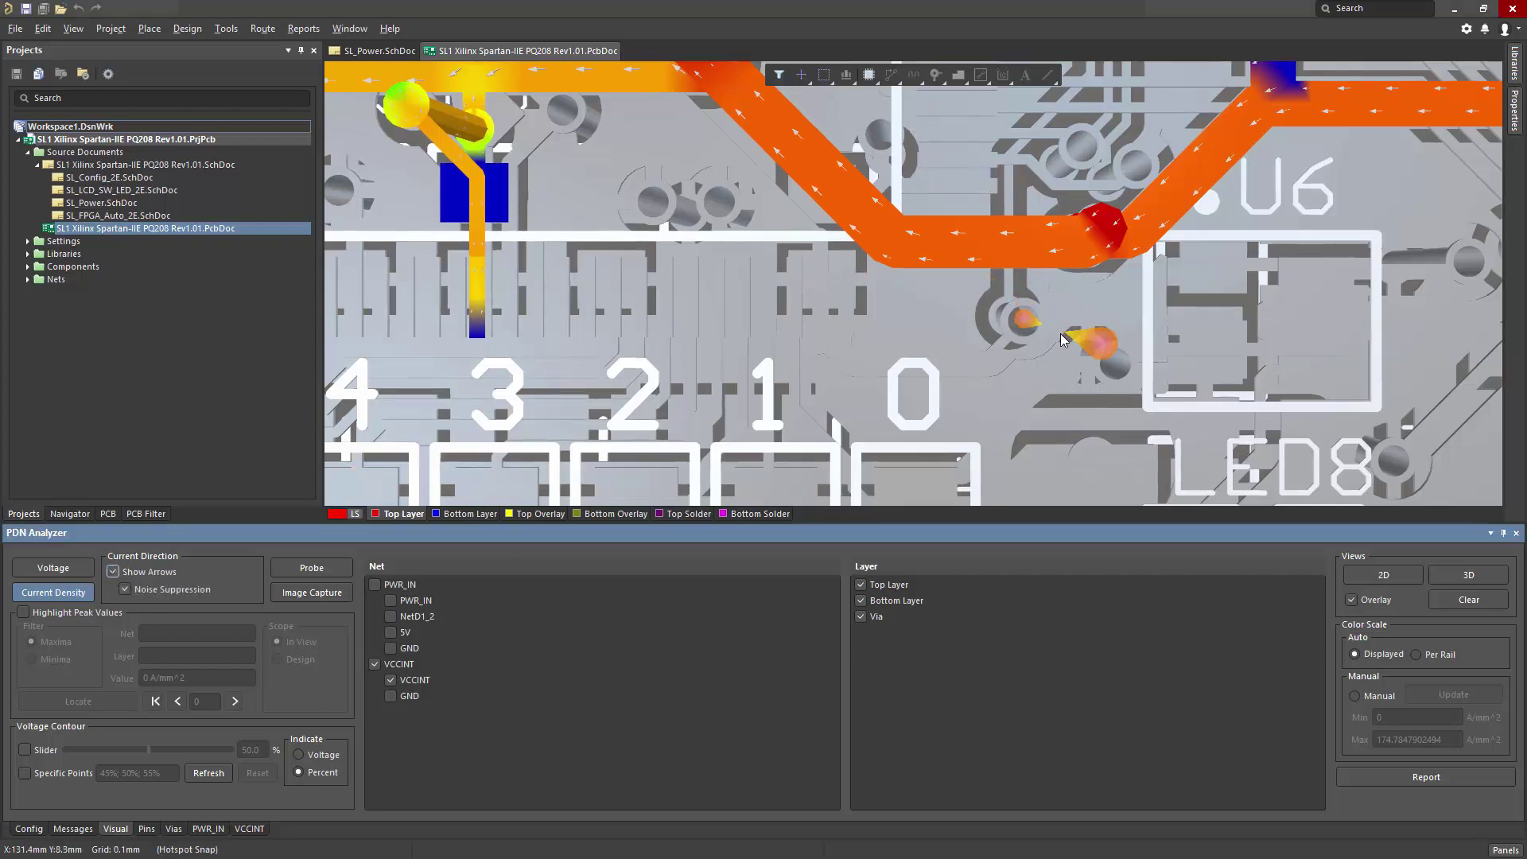
ctrl+scroll(1058, 333, up, 2)
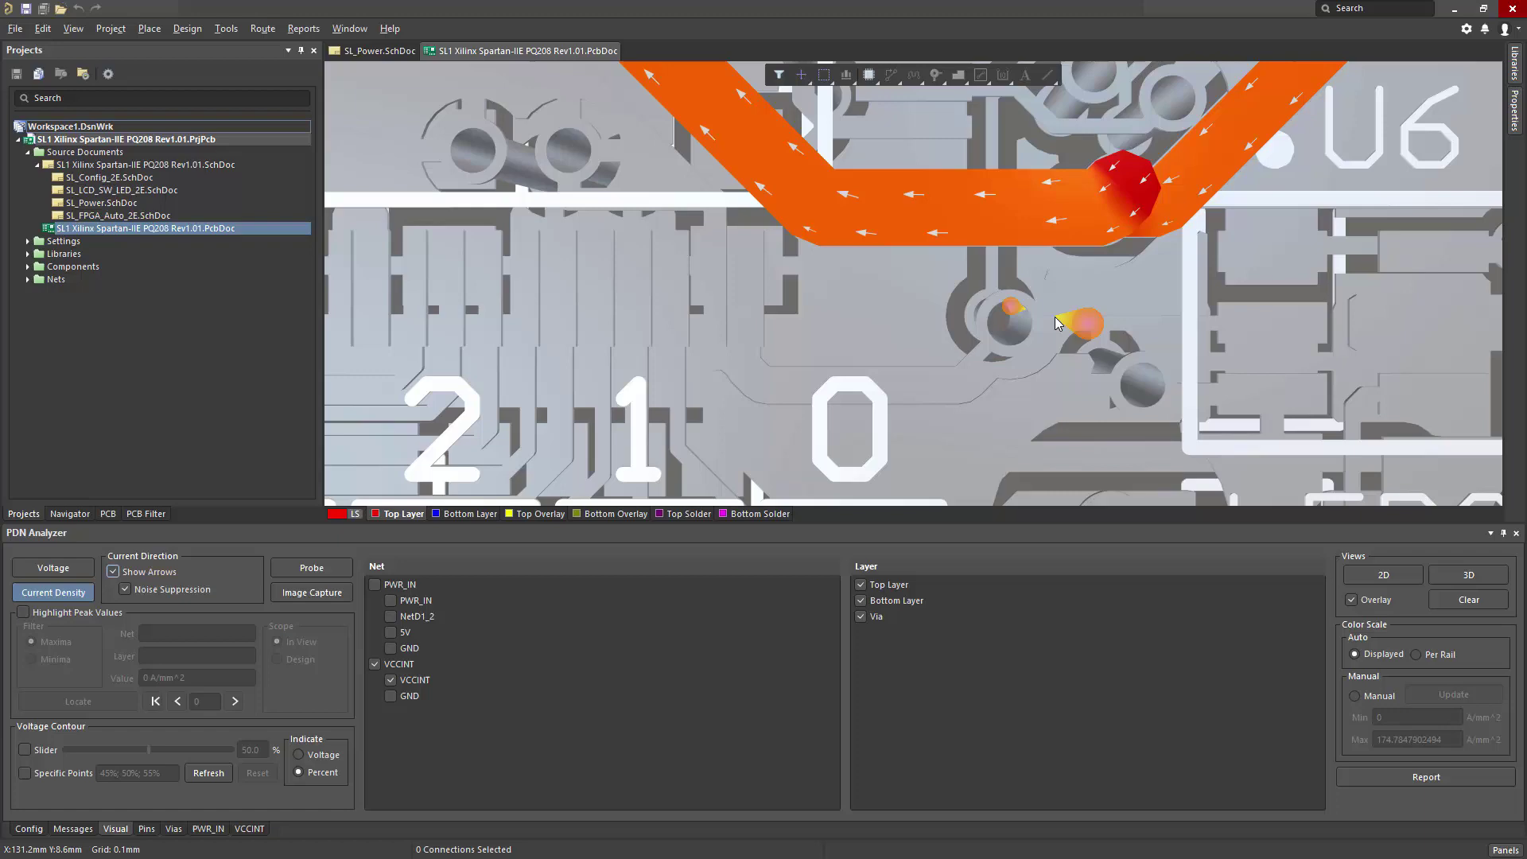
ctrl+scroll(1057, 322, down, 3)
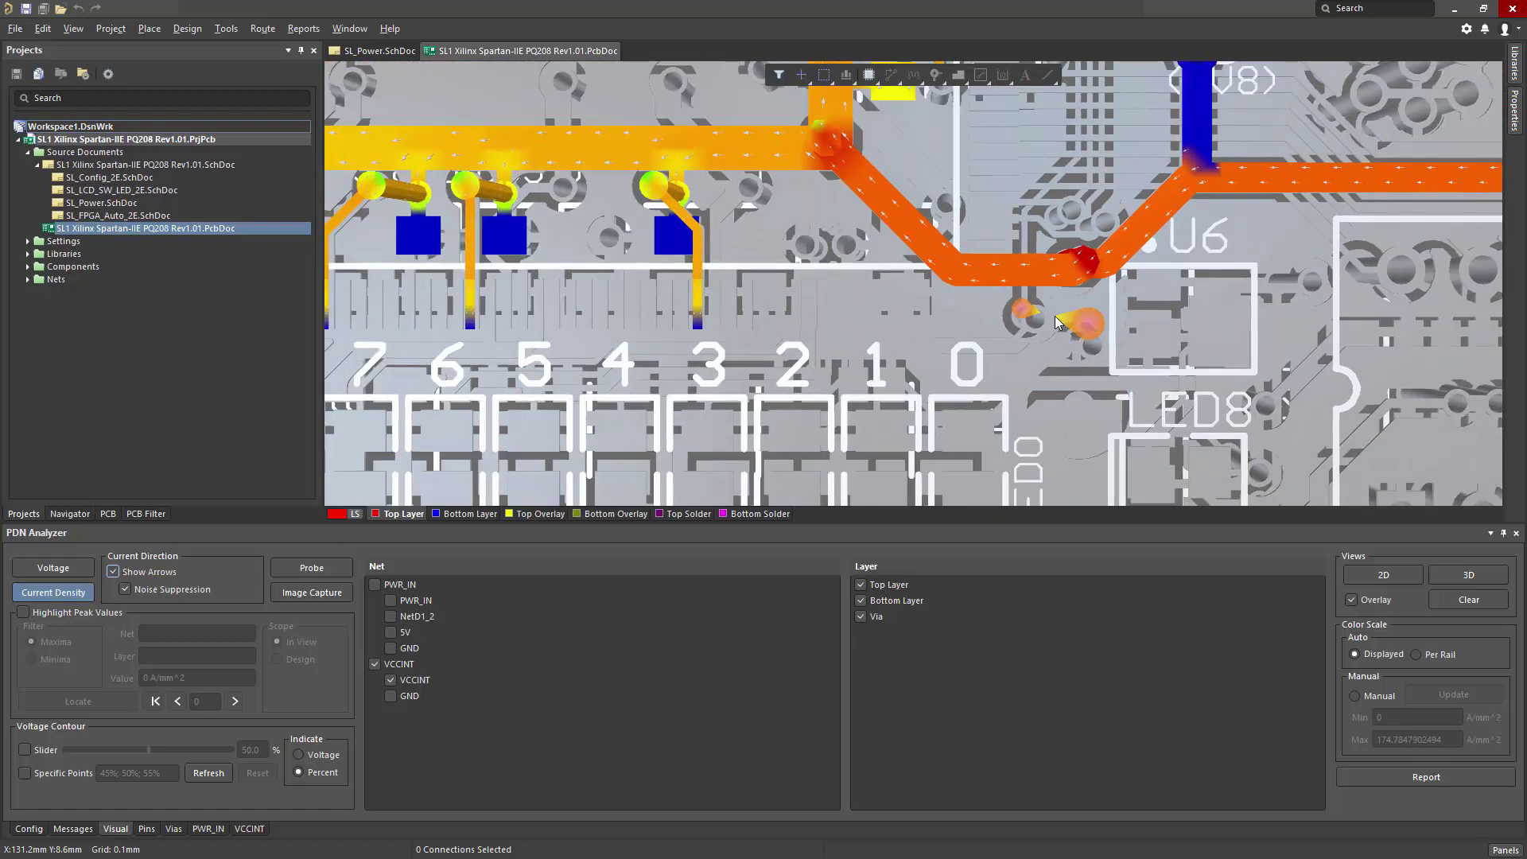
ctrl+scroll(1054, 316, down, 1)
scroll(1030, 184, up, 2)
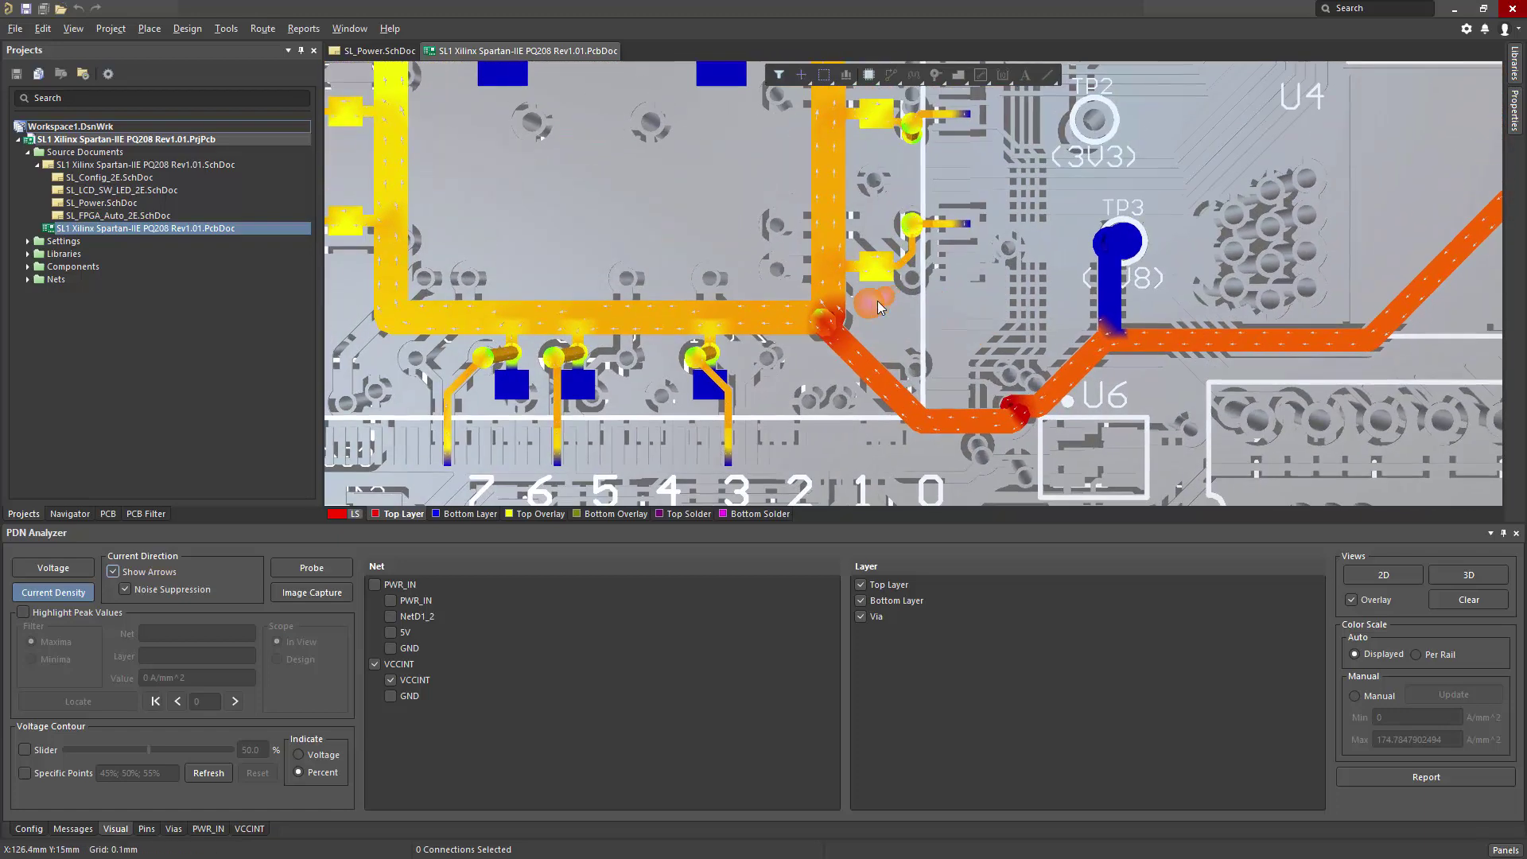
ctrl+scroll(874, 301, up, 1)
ctrl+scroll(870, 301, up, 1)
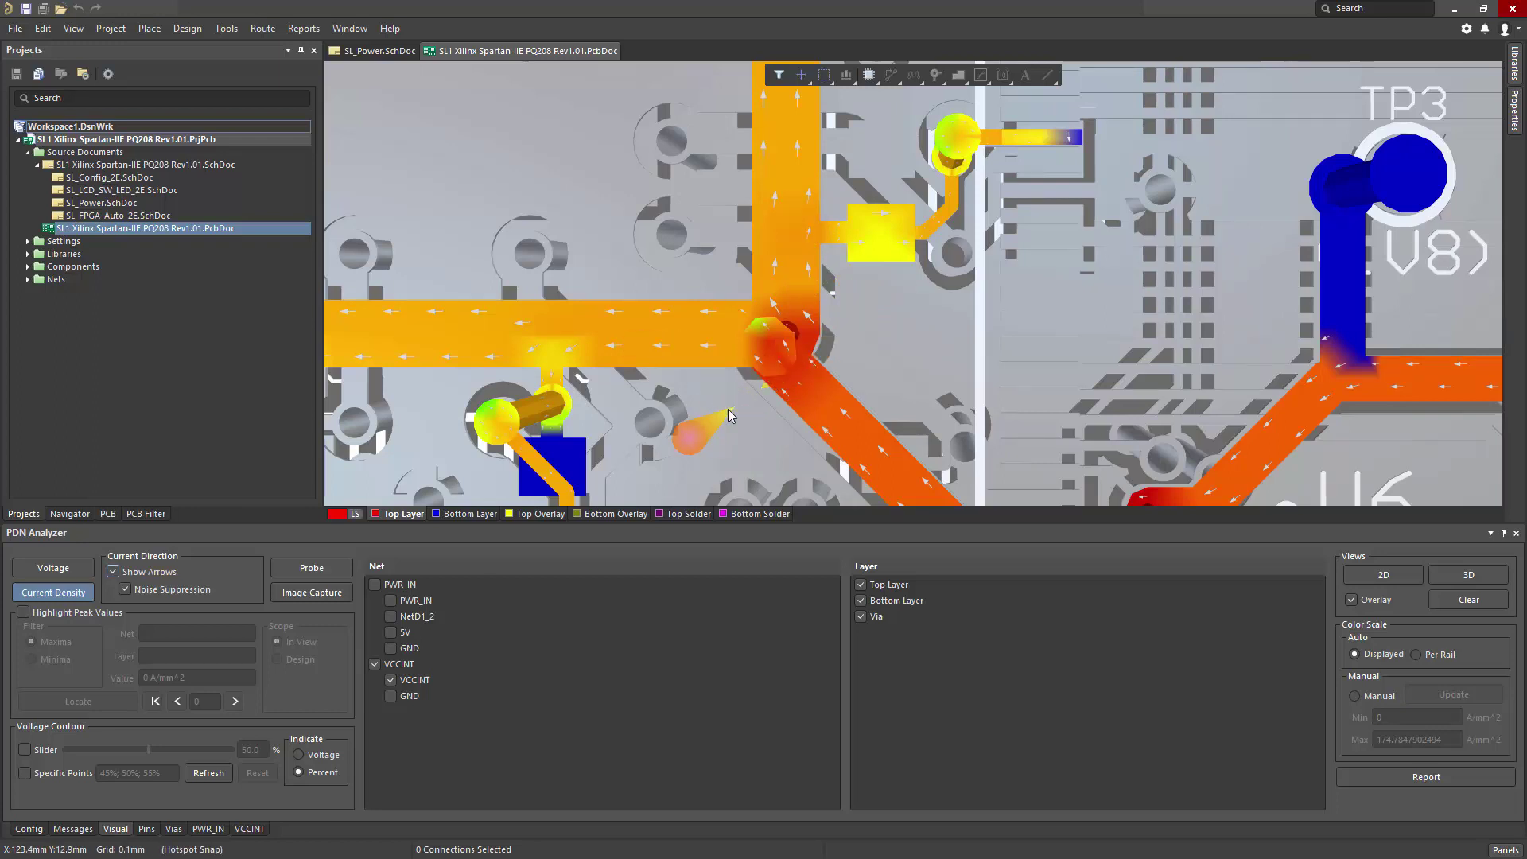
Probe the first VCCINT trace point (7.037 A/mm^2), capture an image and copy the readings
click(295, 569)
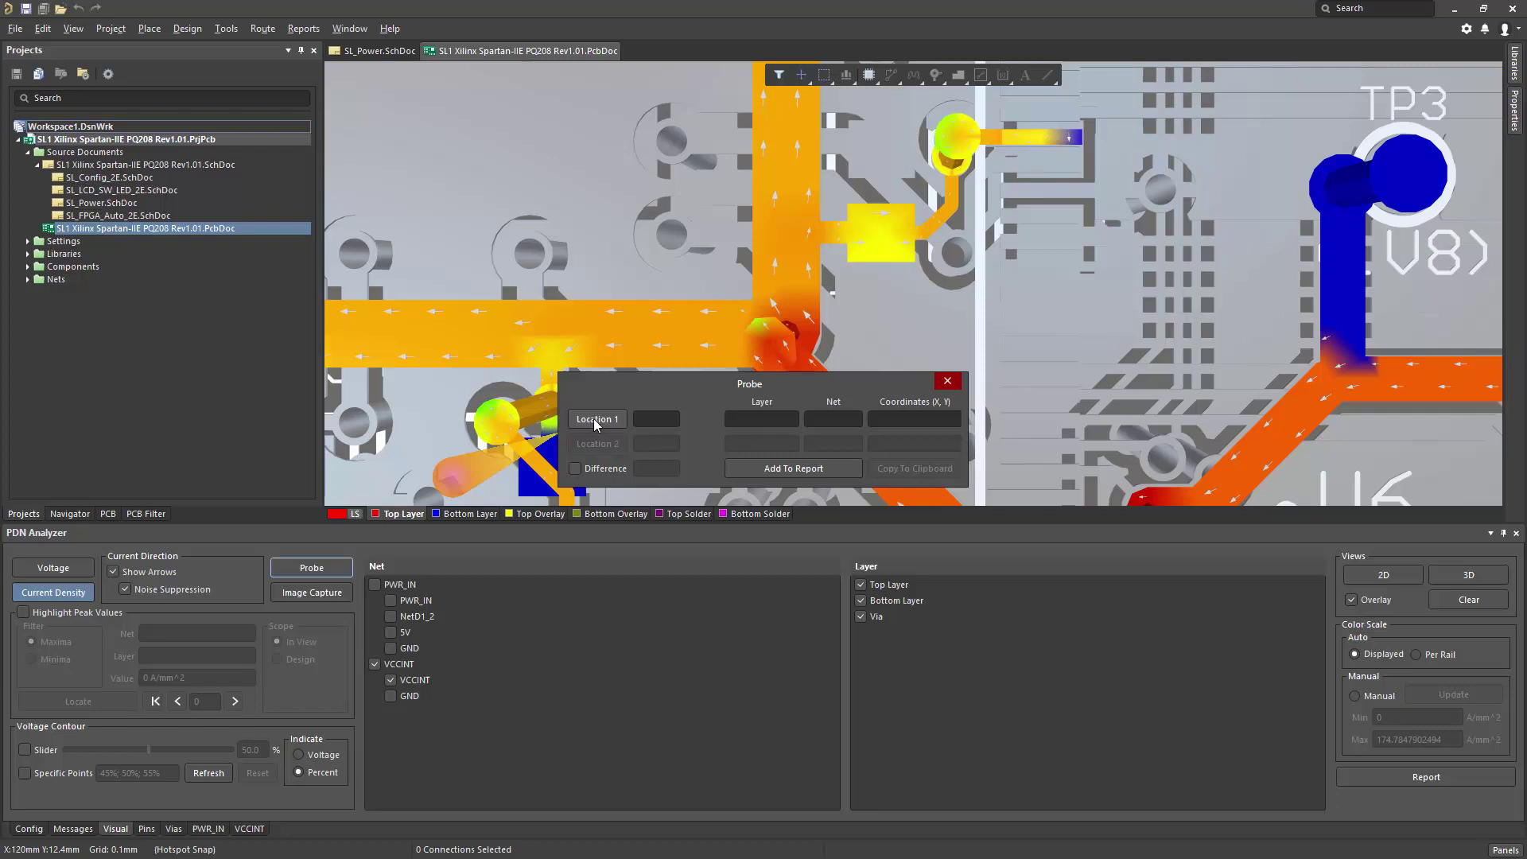
click(595, 419)
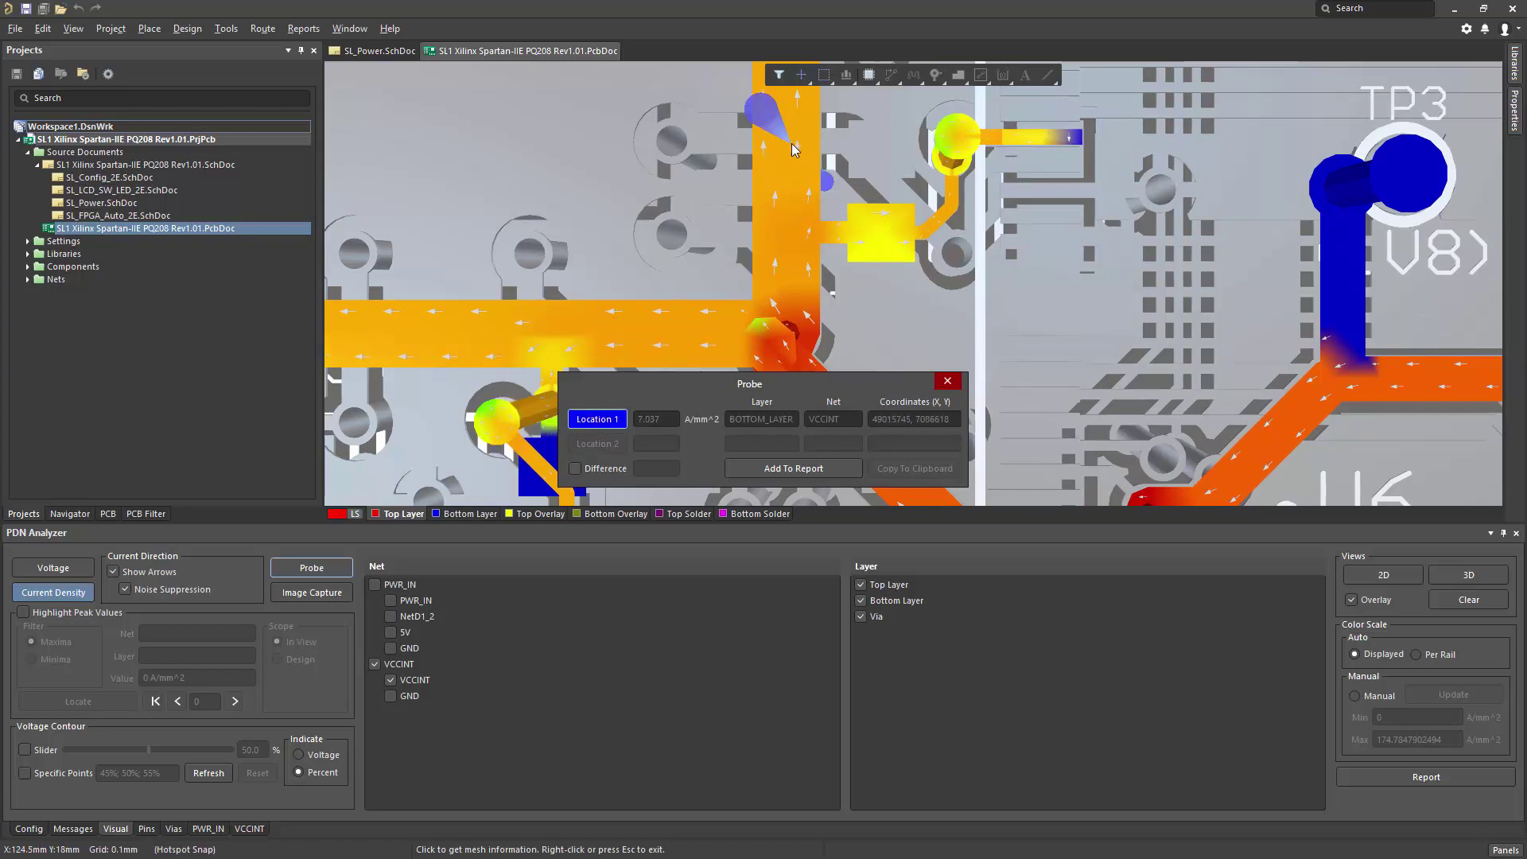
click(791, 144)
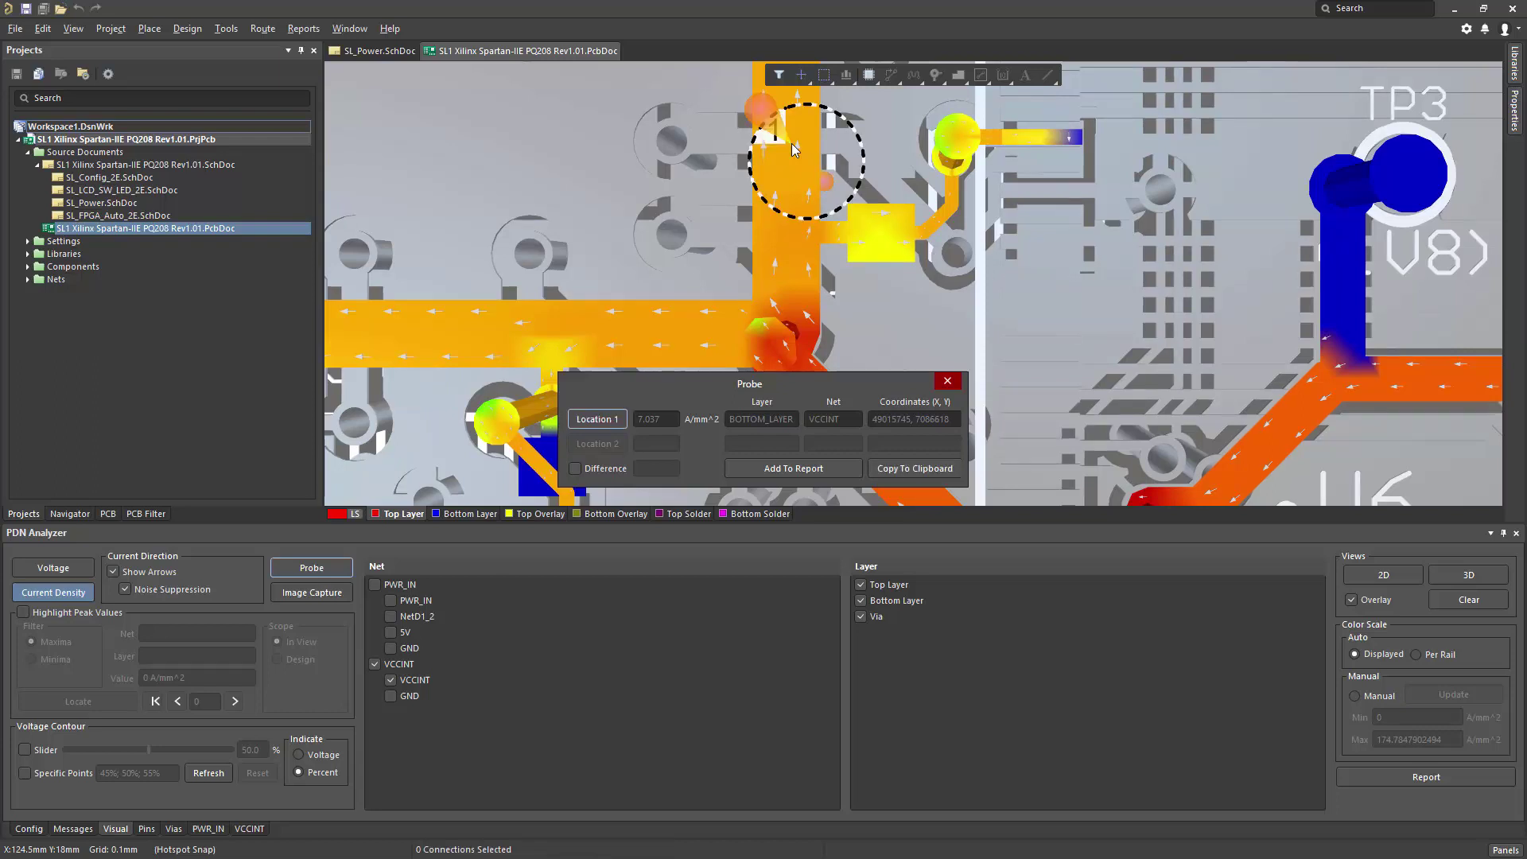
click(792, 469)
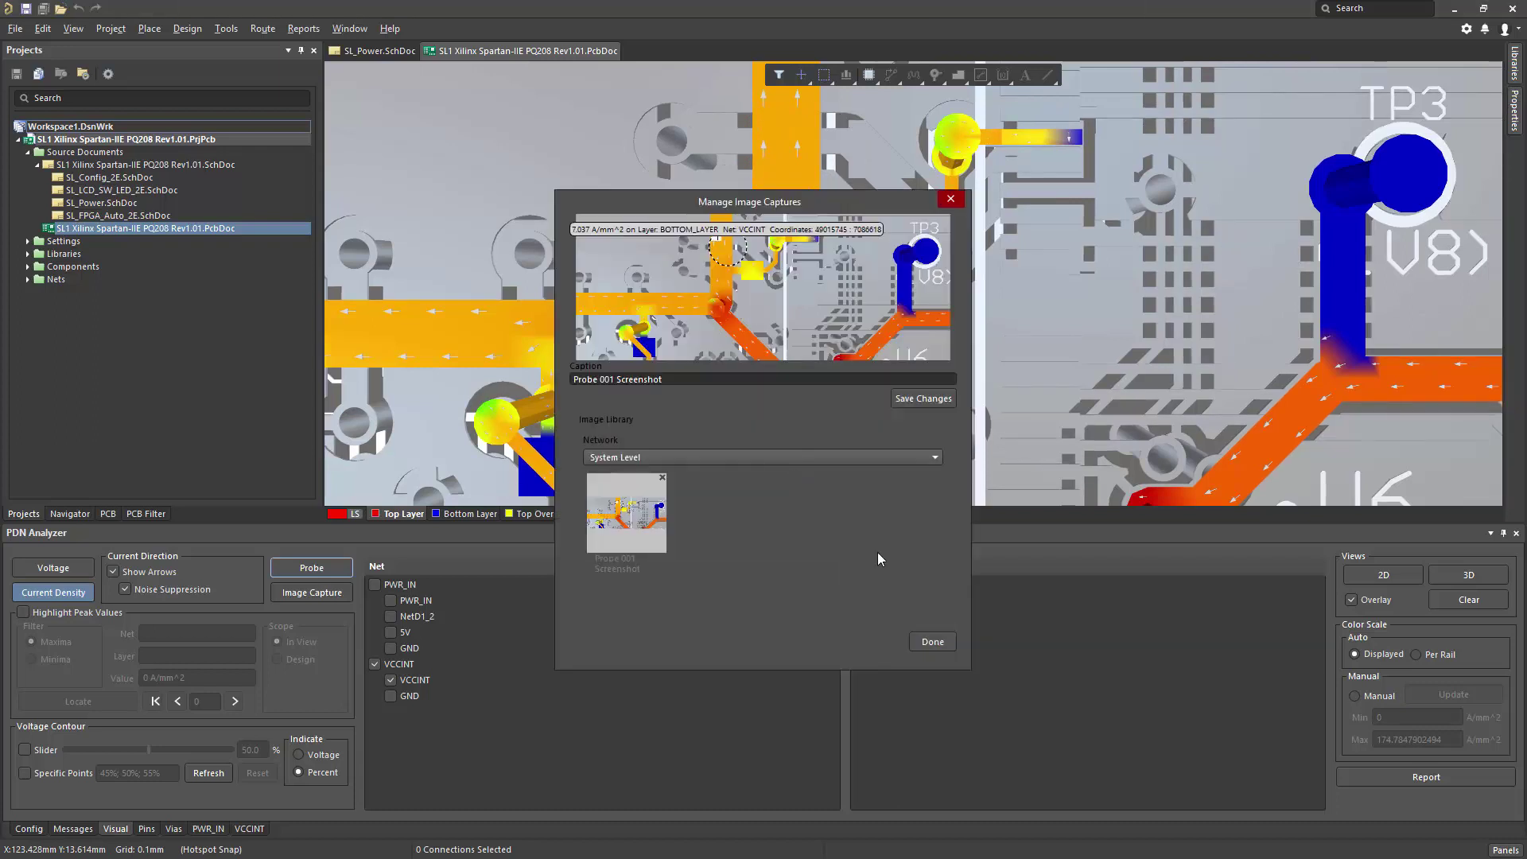
click(936, 645)
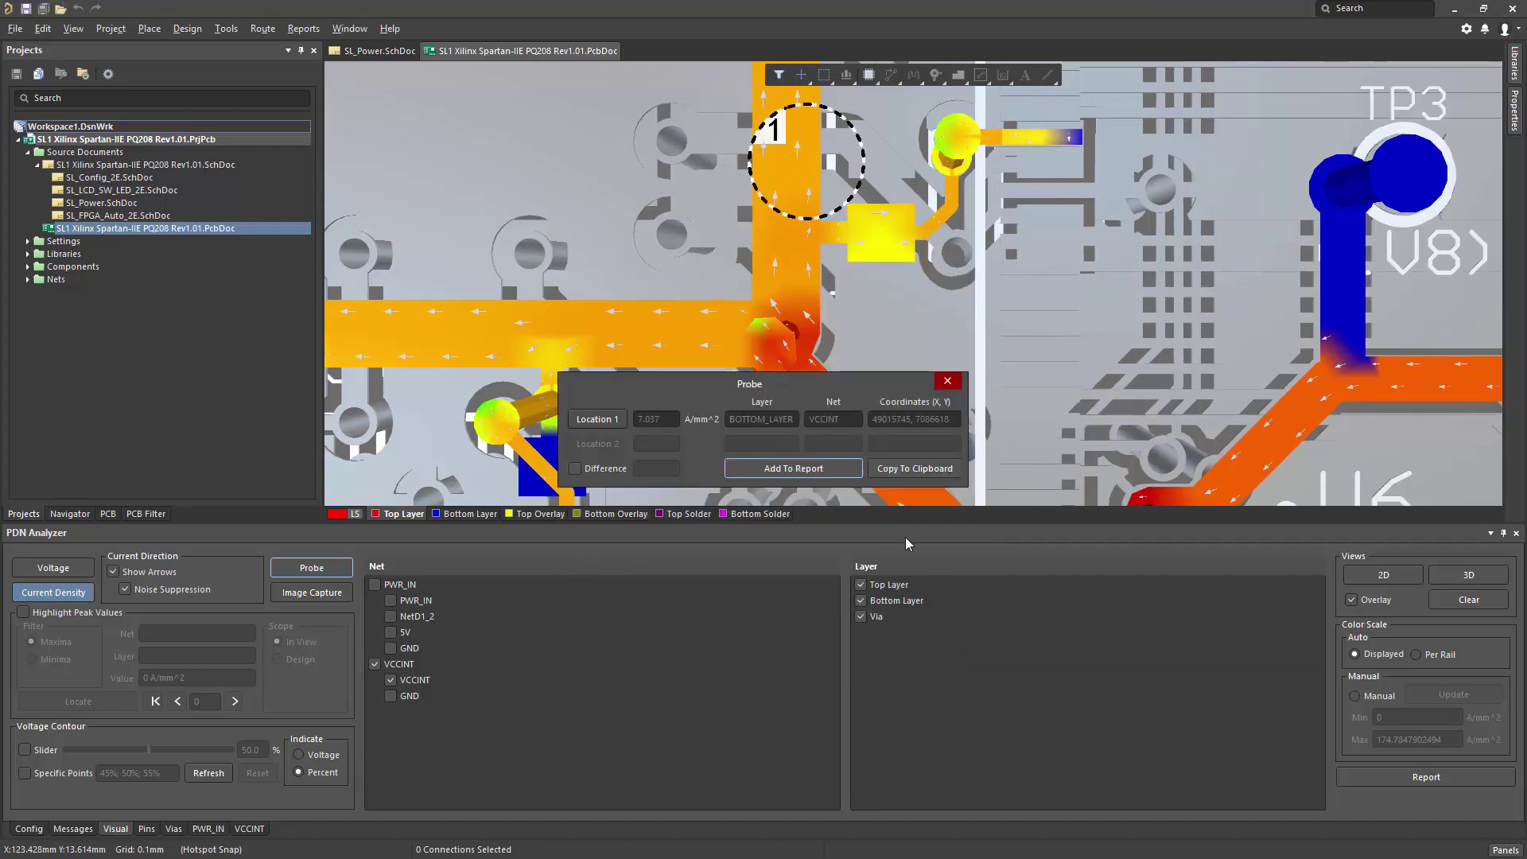
click(905, 468)
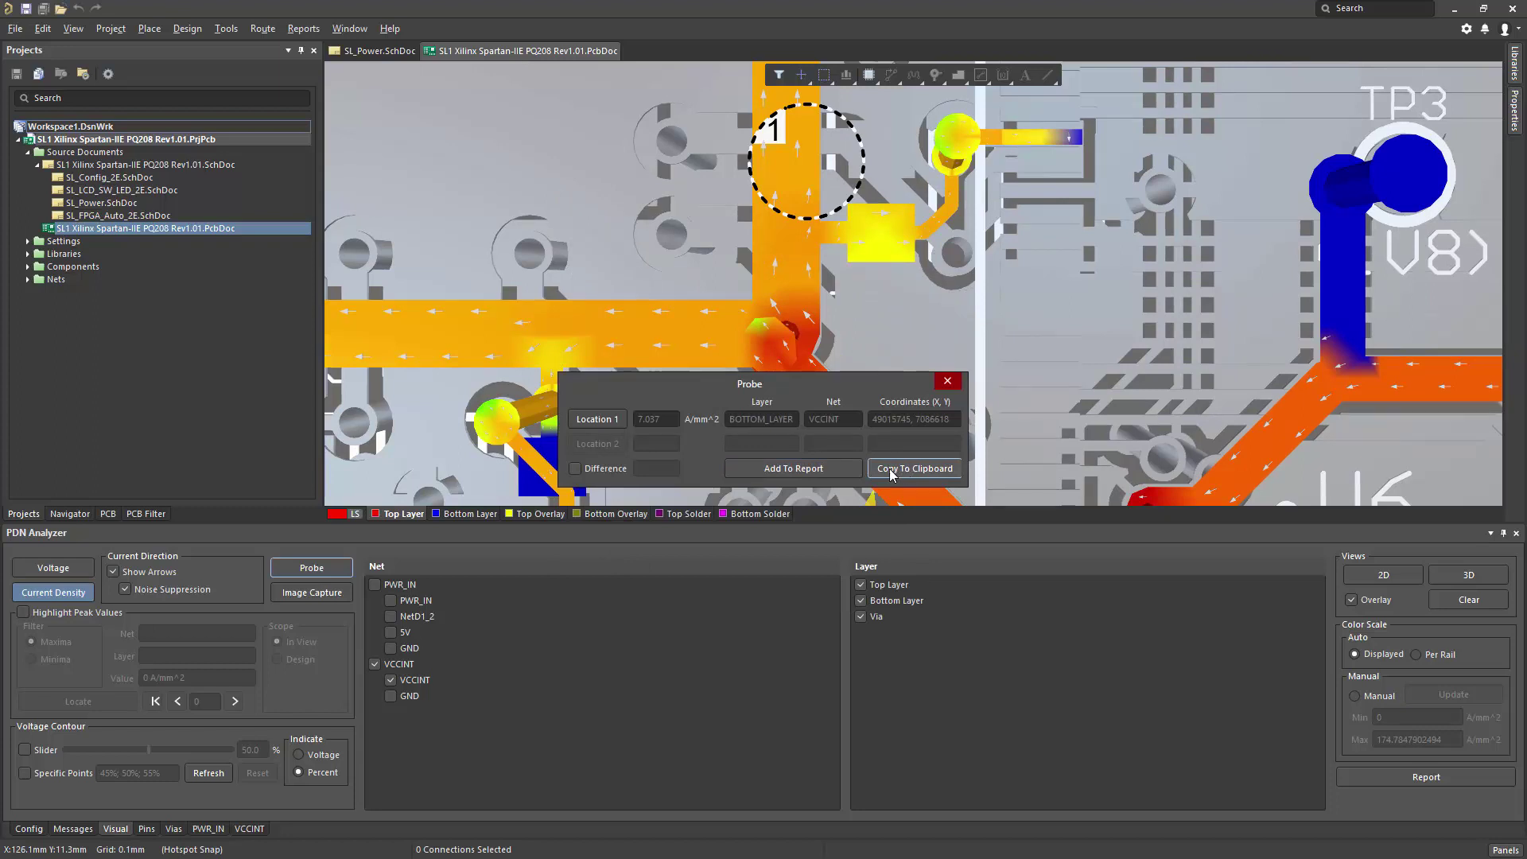
Enable Difference and probe a second point near the via: 31.68 A/mm^2, difference -24.64
click(575, 469)
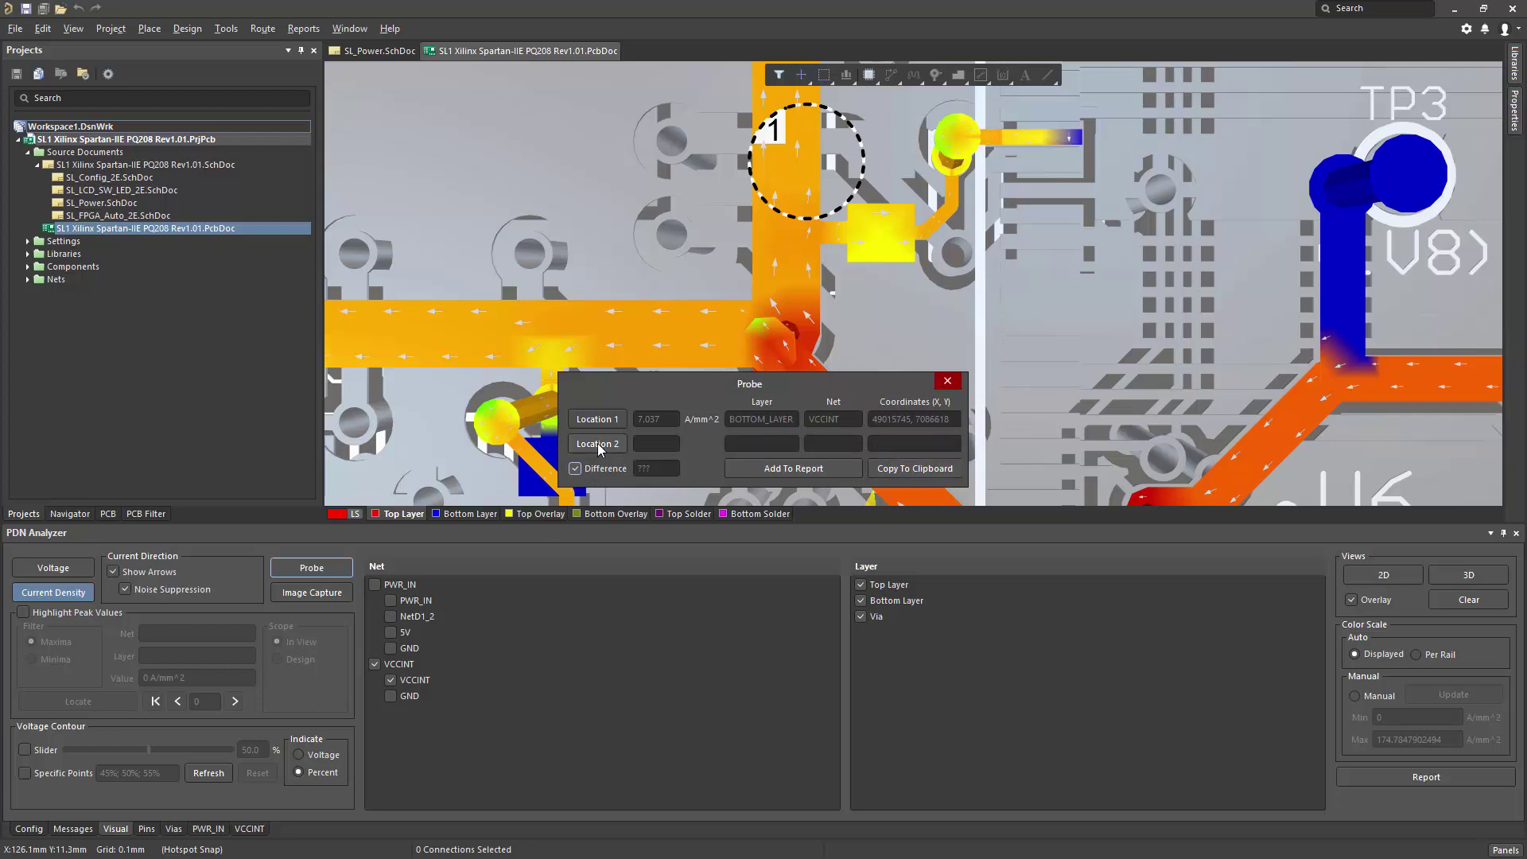
click(598, 445)
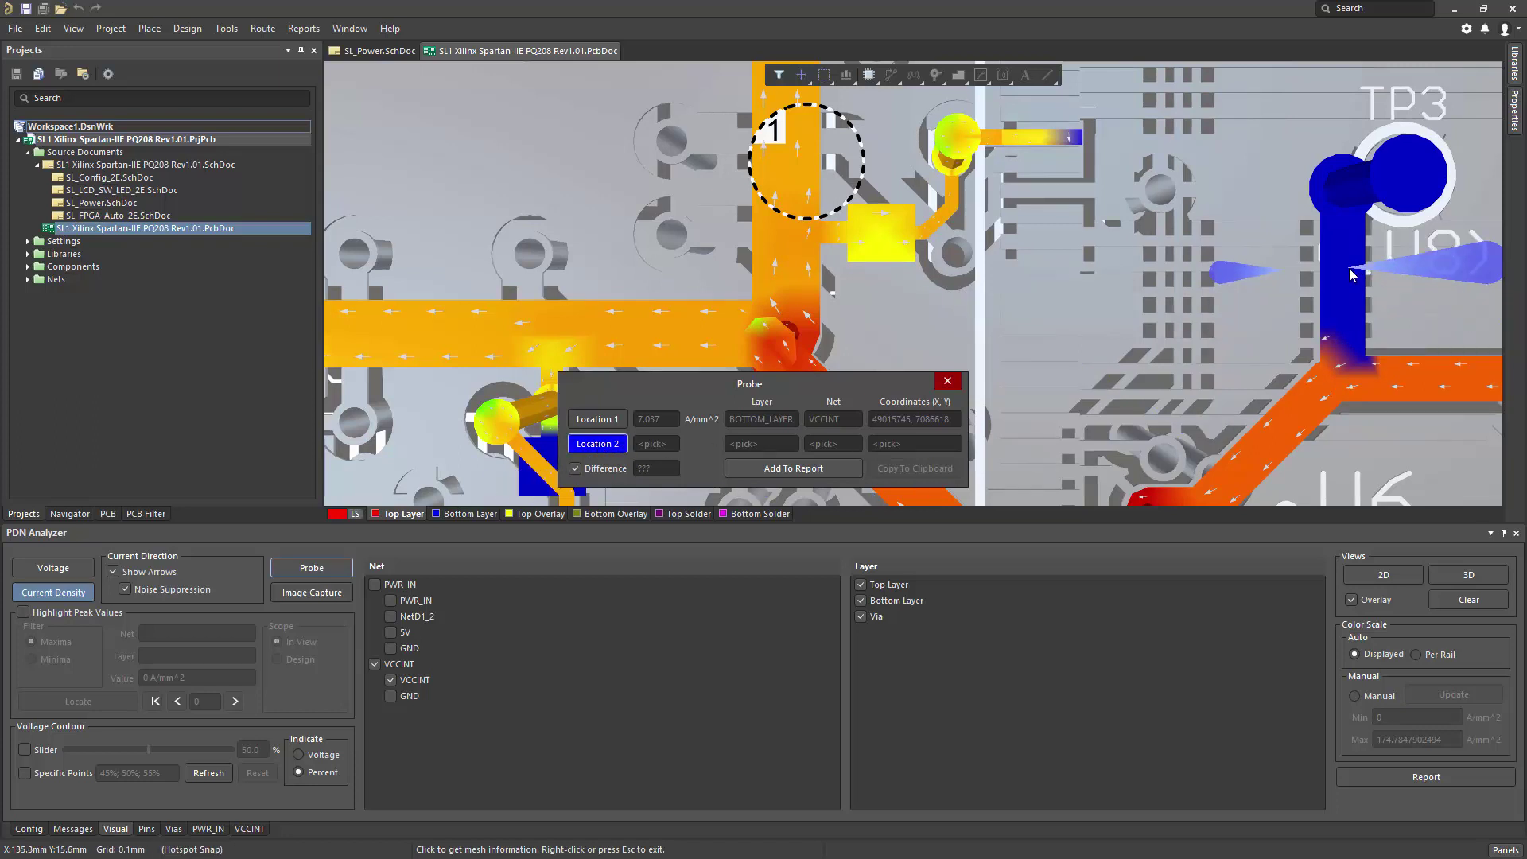
click(758, 321)
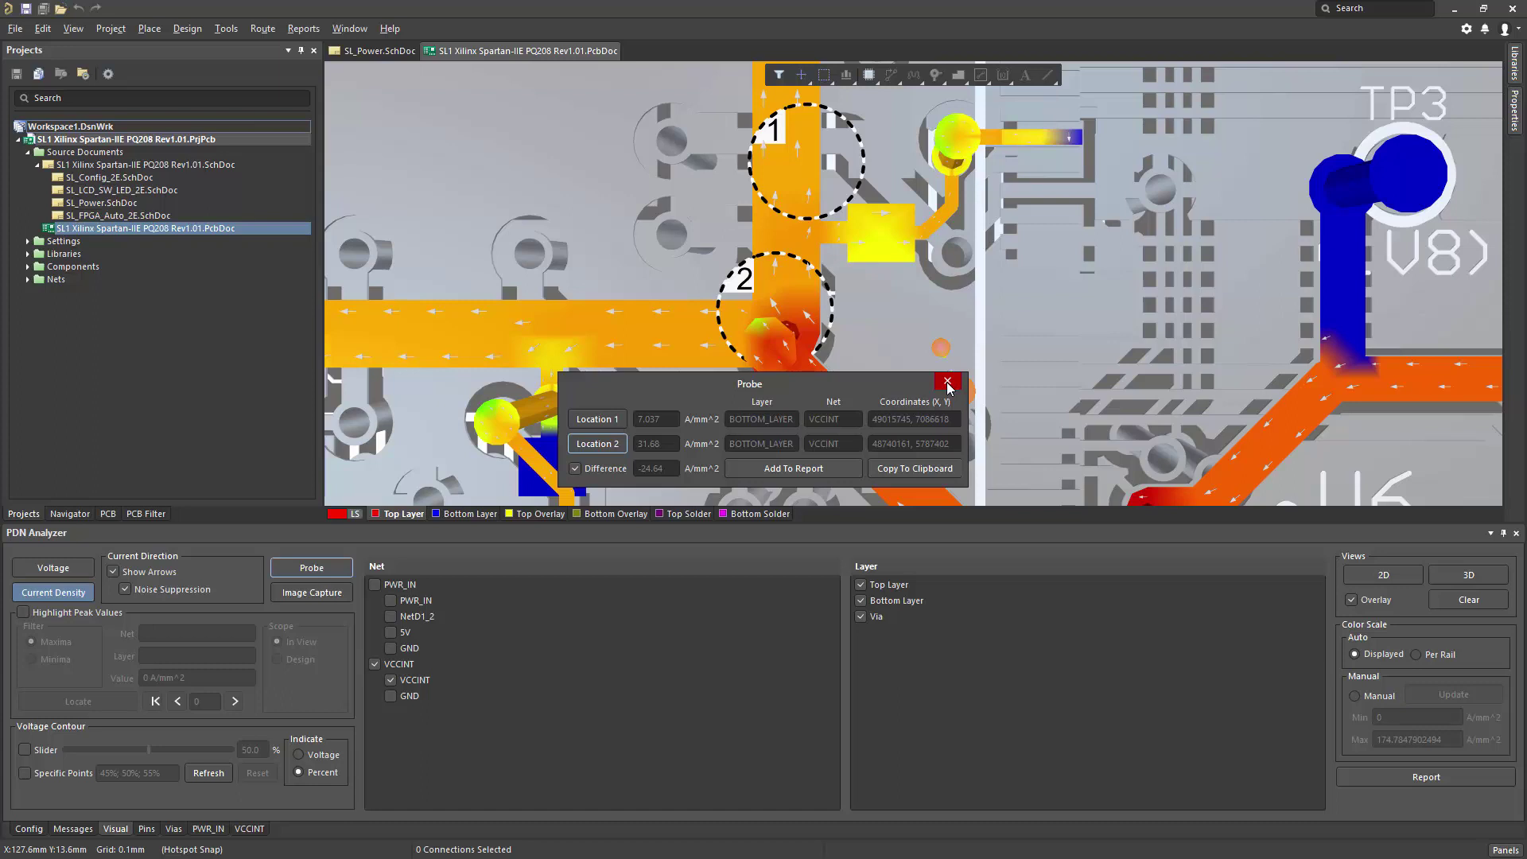
Clear the probes, highlight Maxima across the whole design, and locate the top peak near U6
click(947, 383)
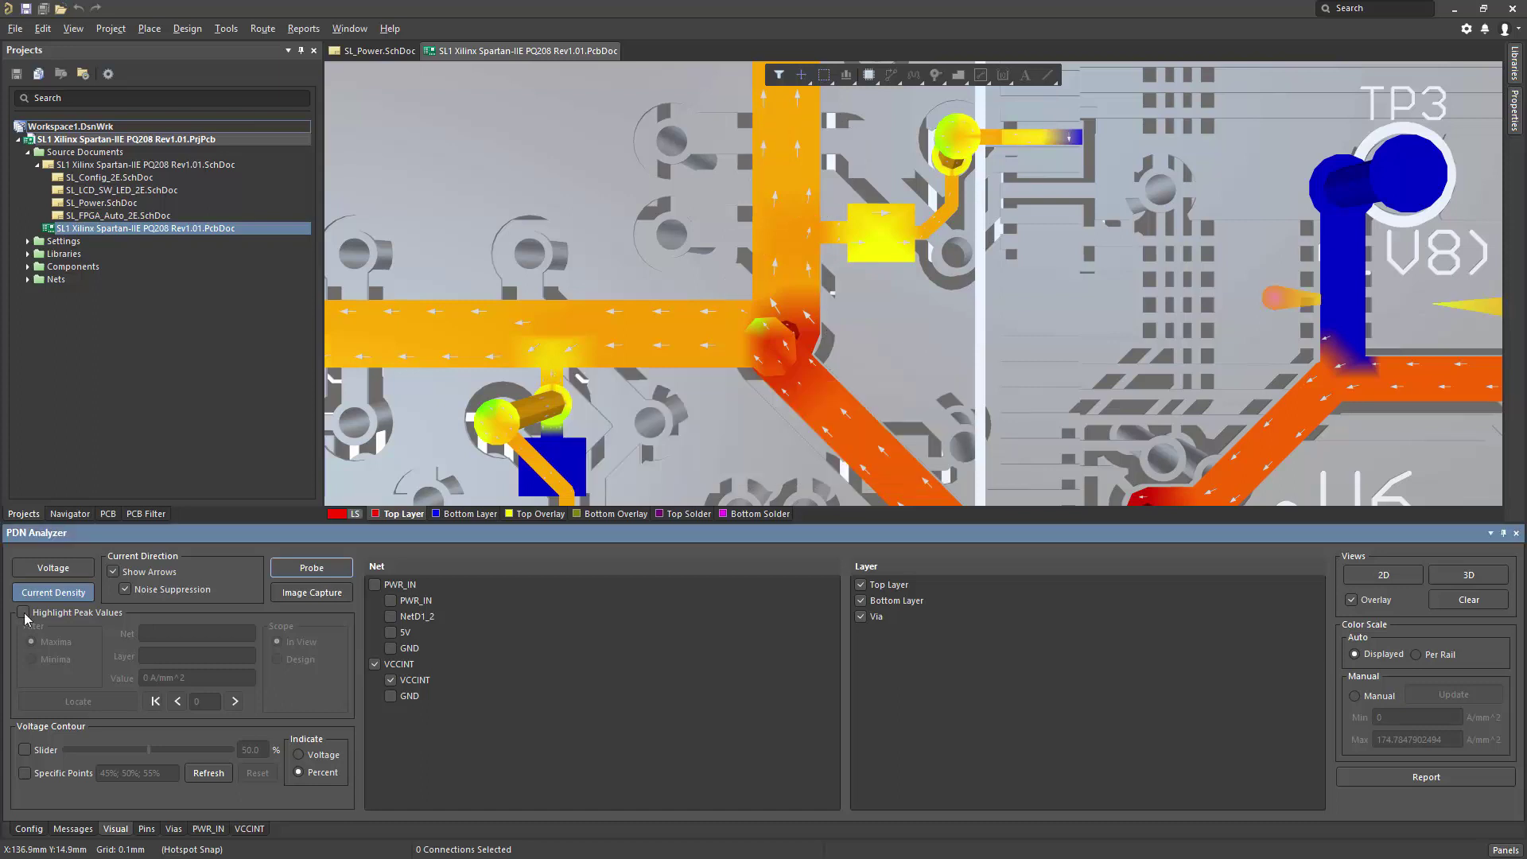
click(23, 613)
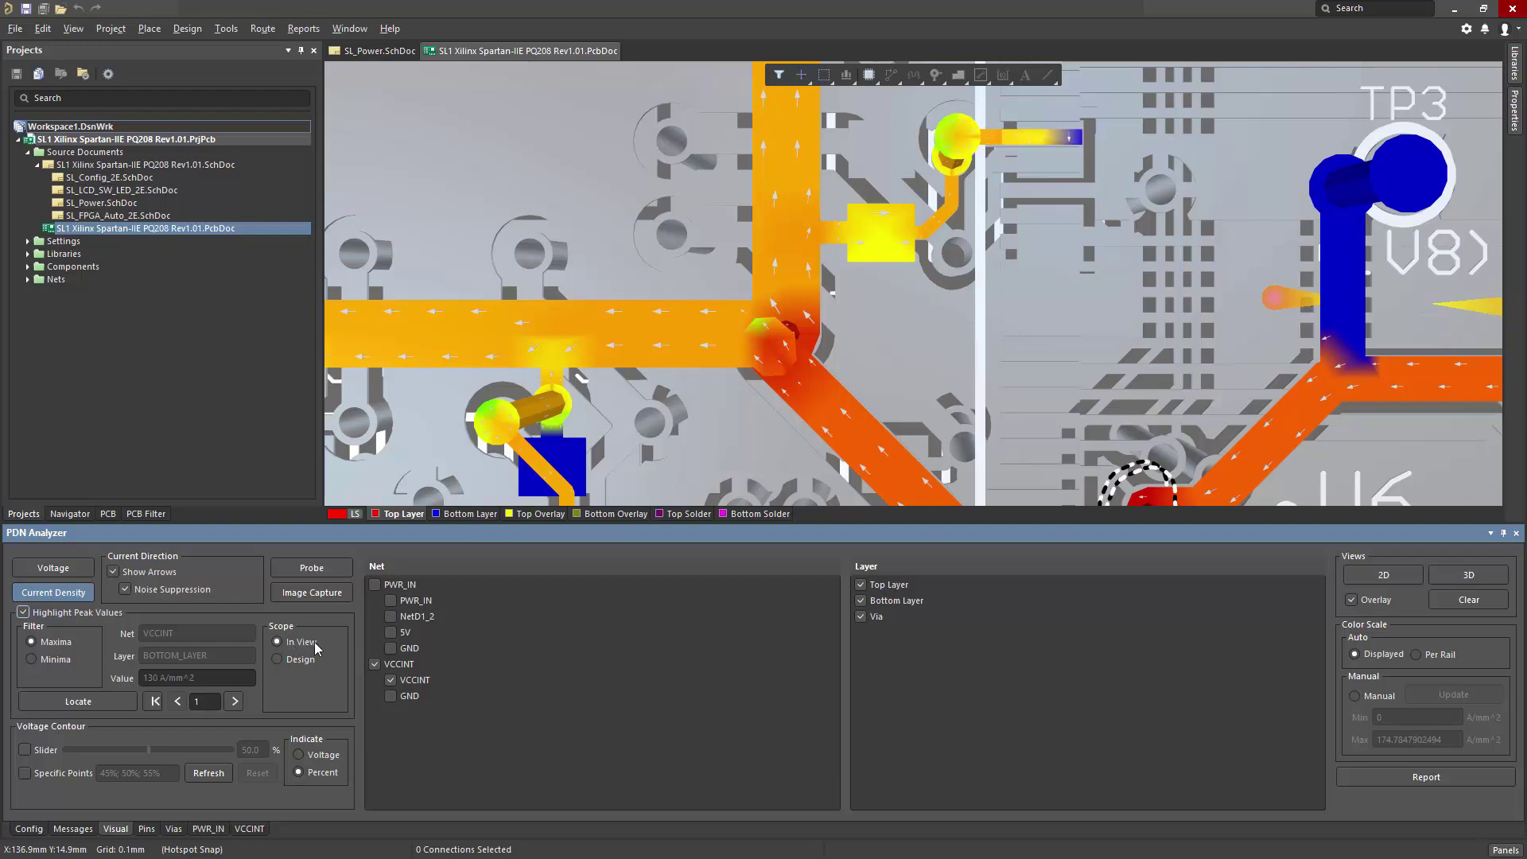
click(277, 659)
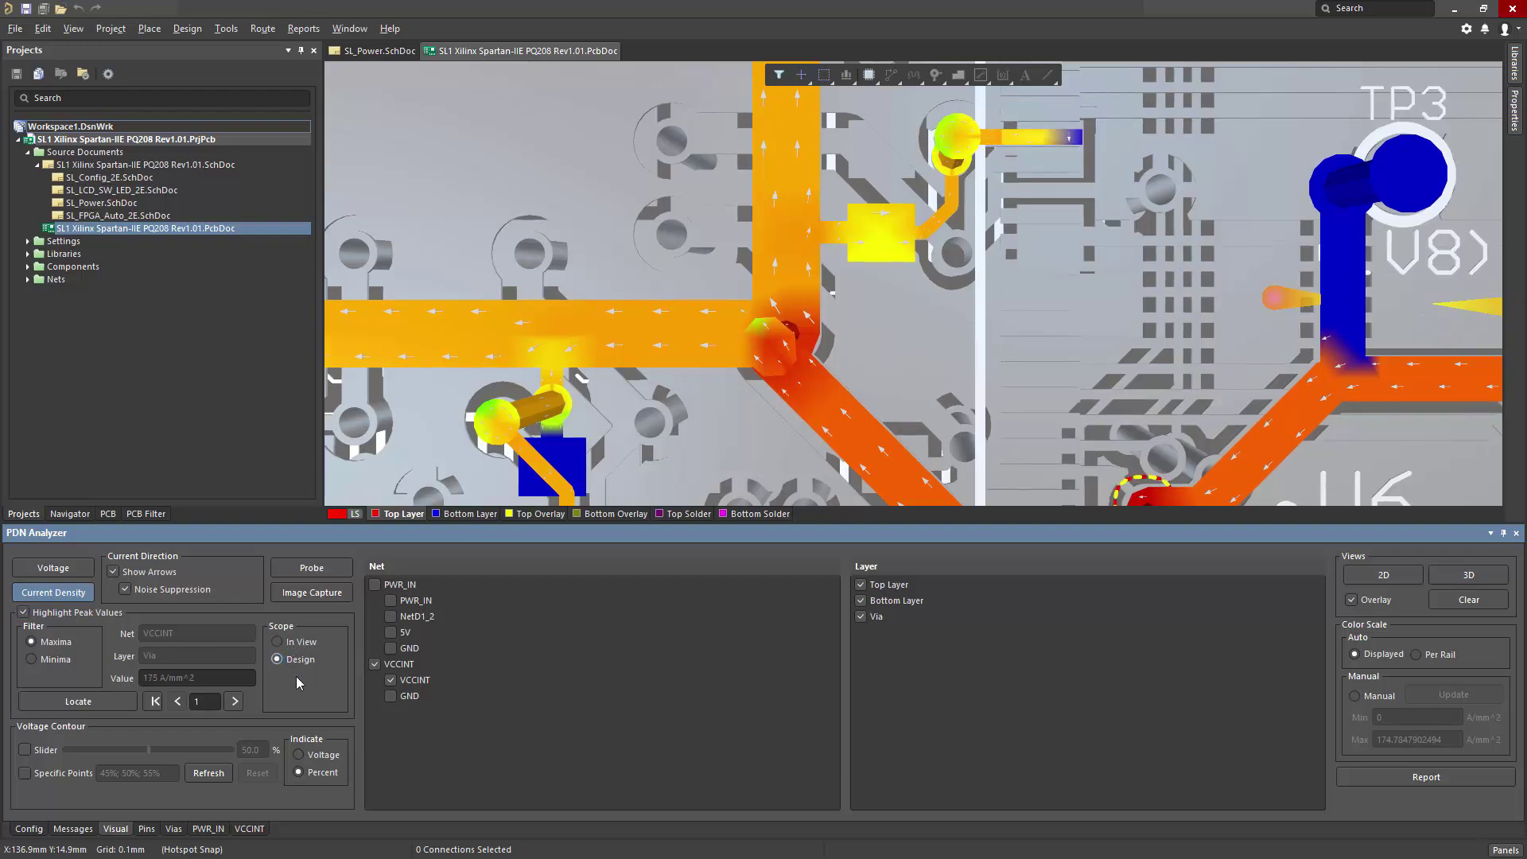
click(99, 700)
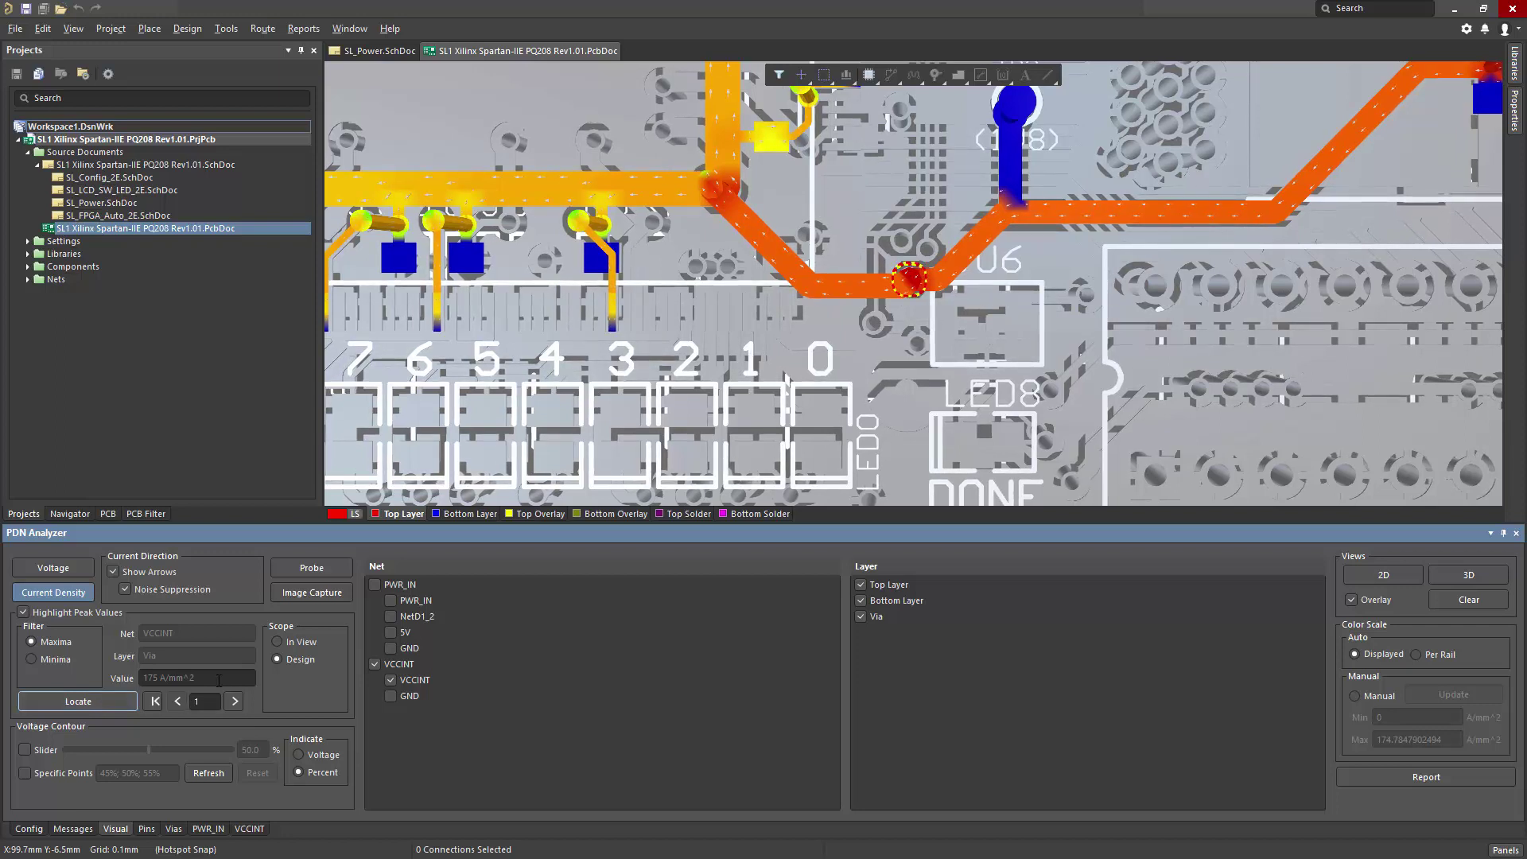
Step through current-density peaks 2 to 6, then switch the display to Voltage
click(233, 702)
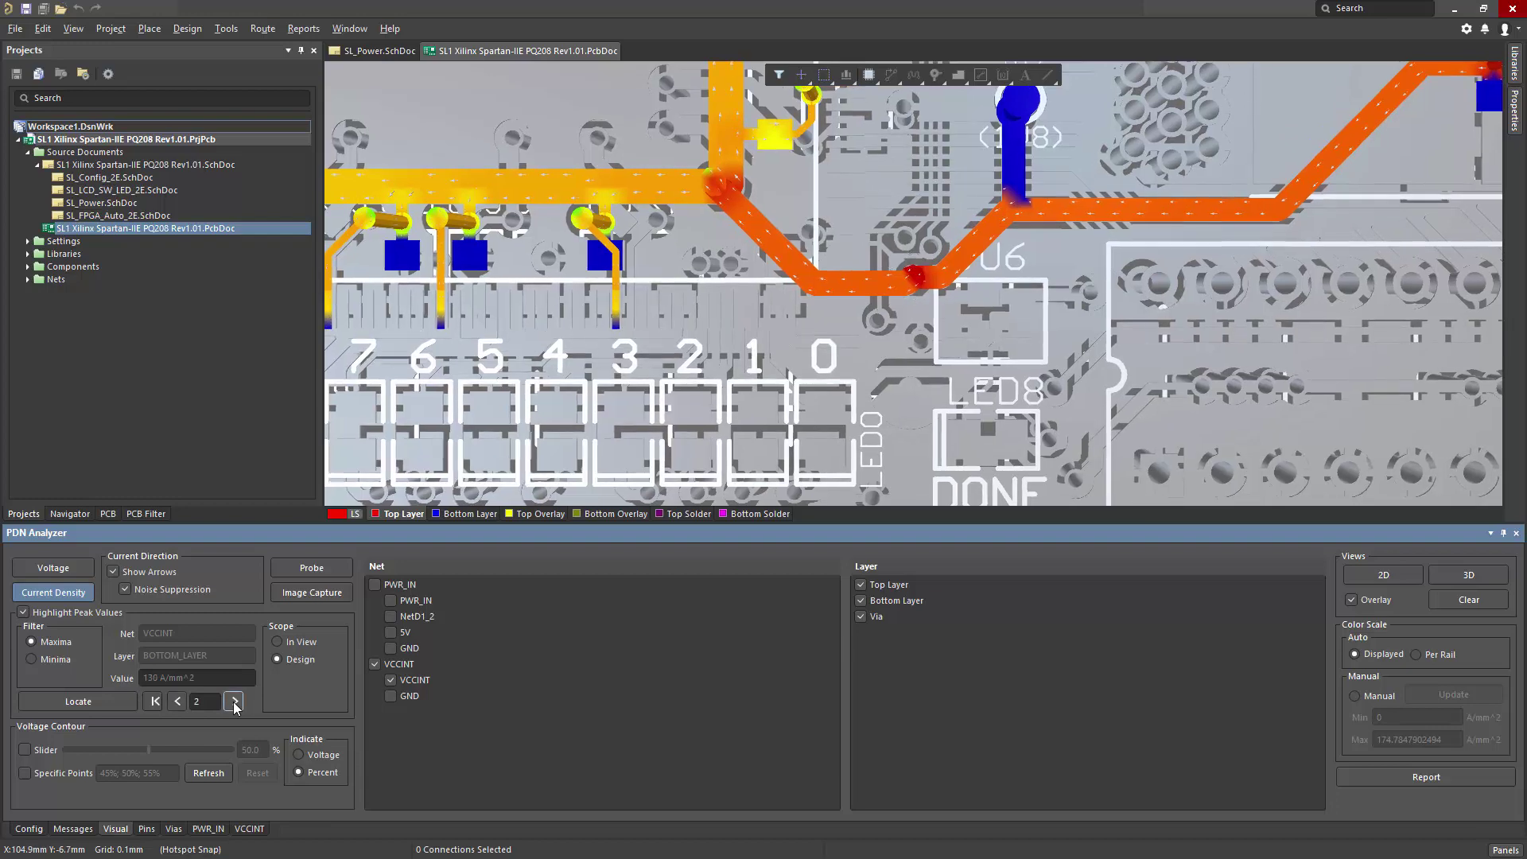
click(234, 702)
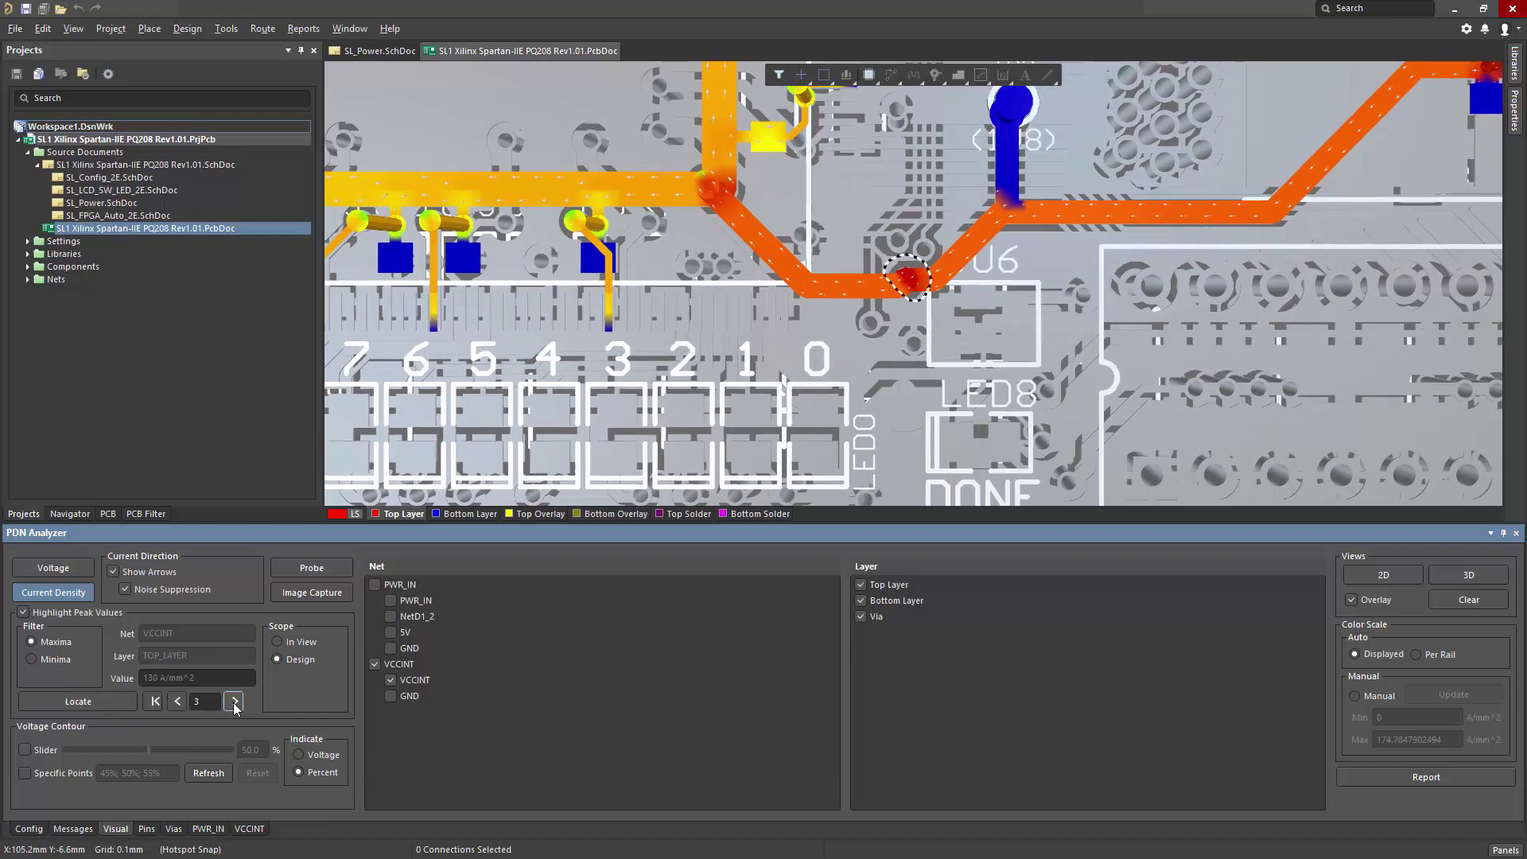
click(234, 702)
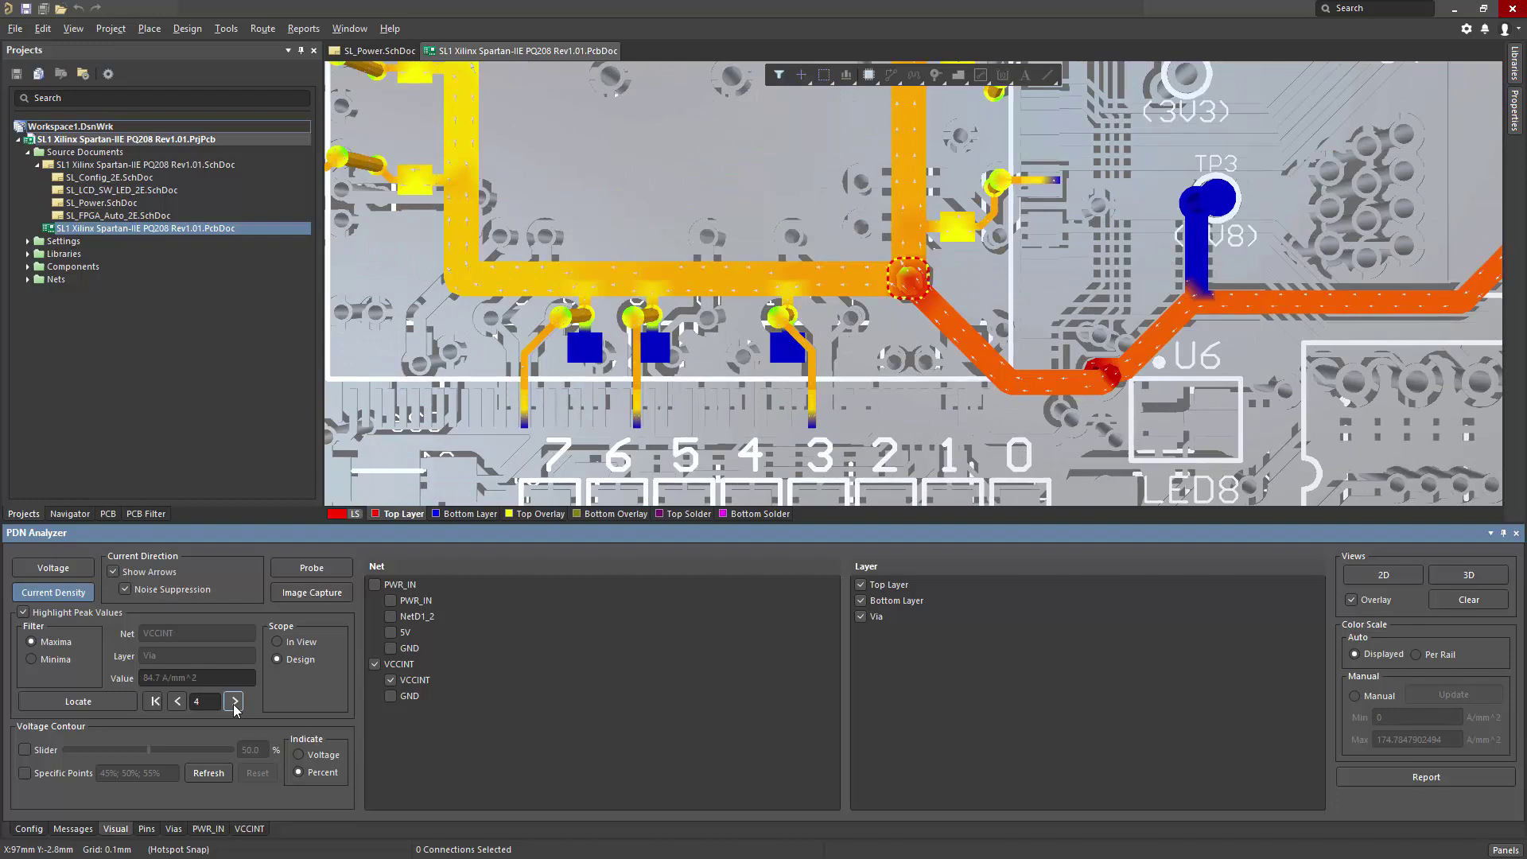
click(233, 702)
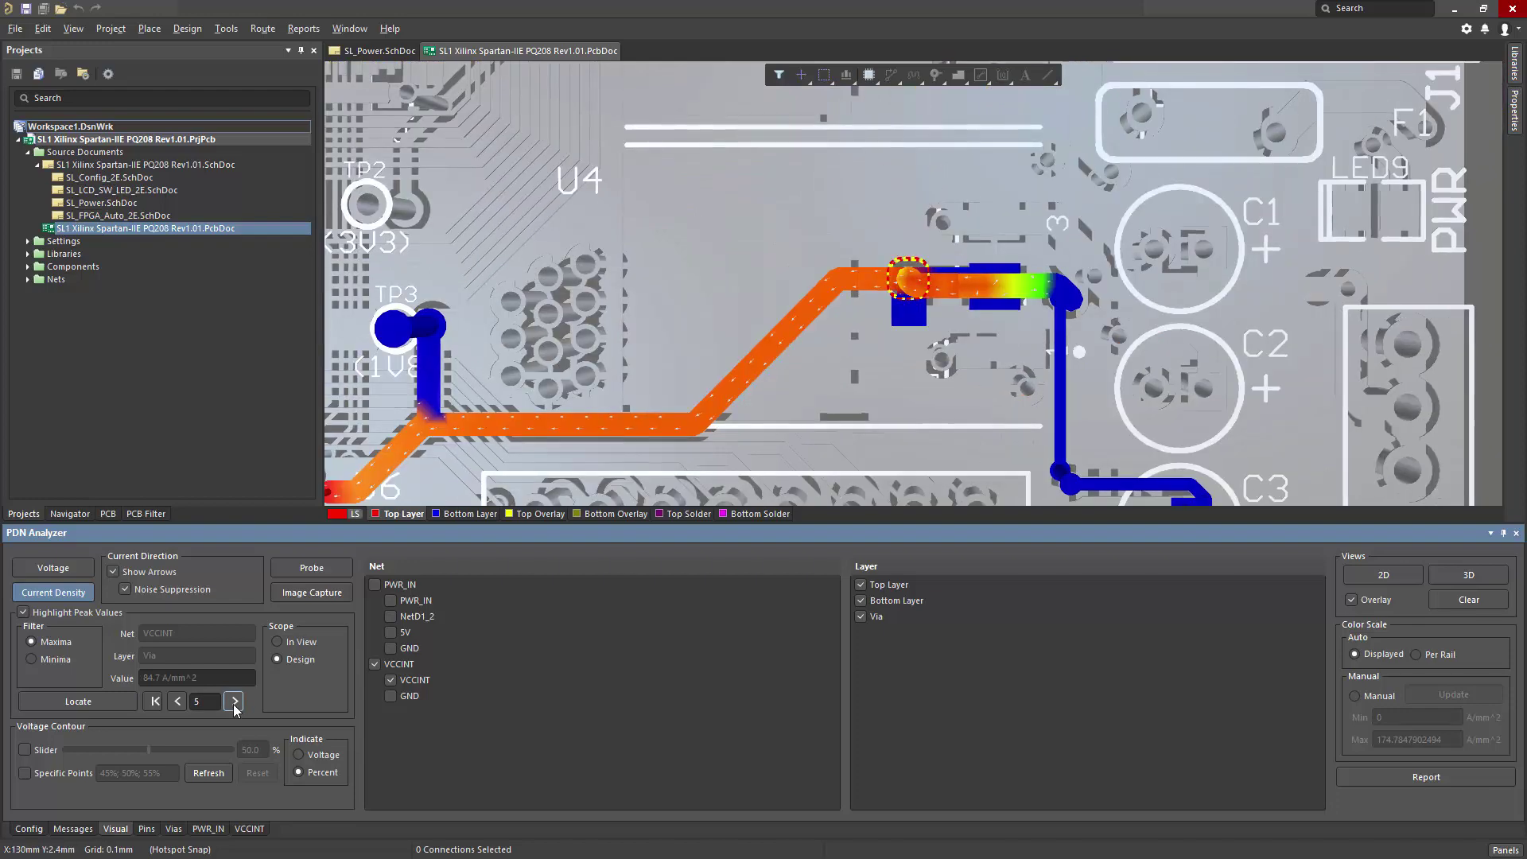
click(233, 701)
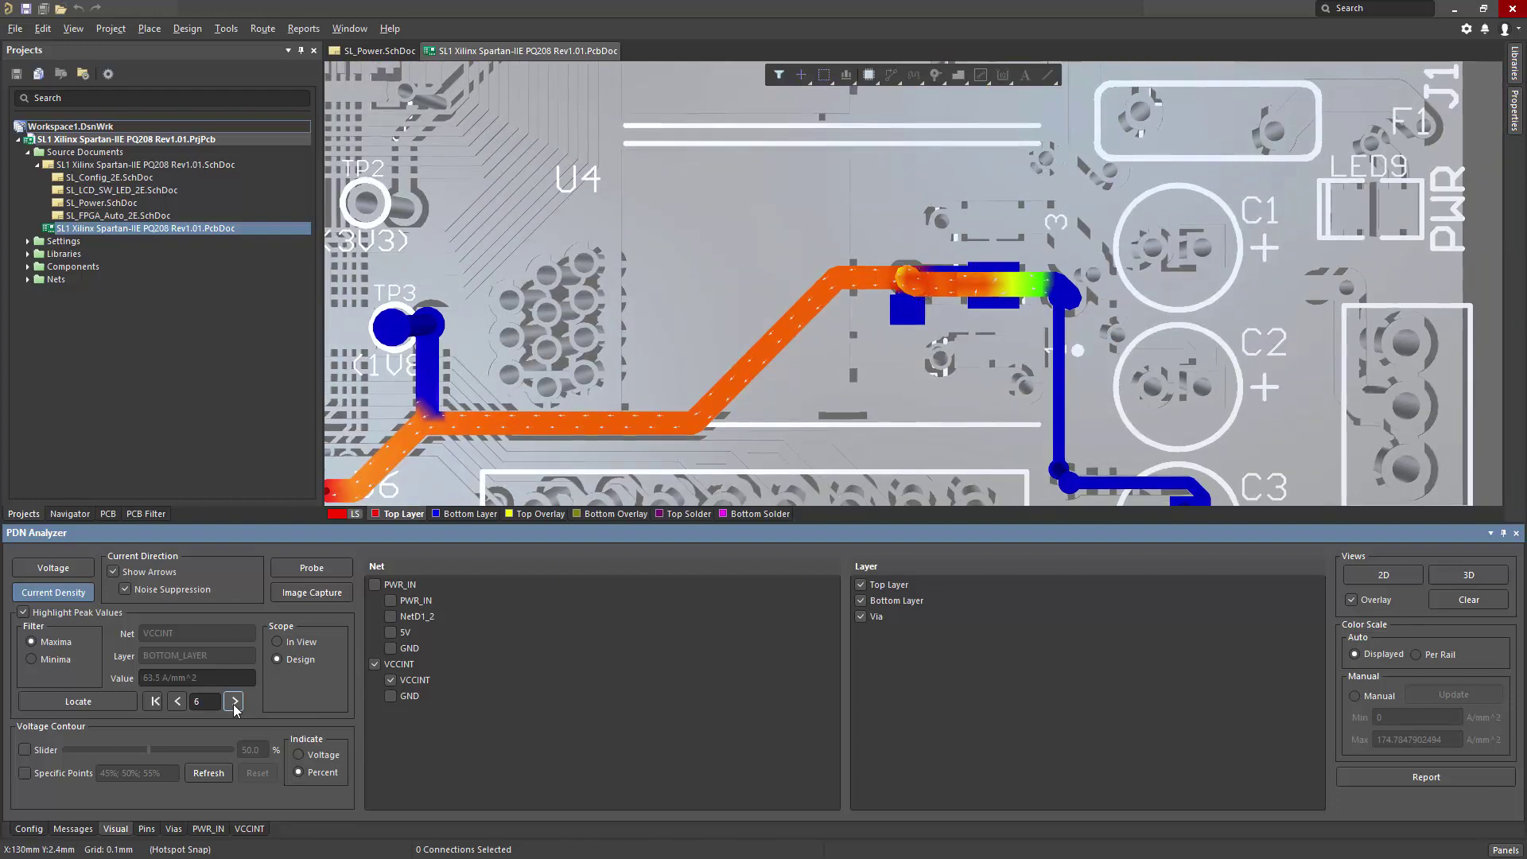
click(69, 566)
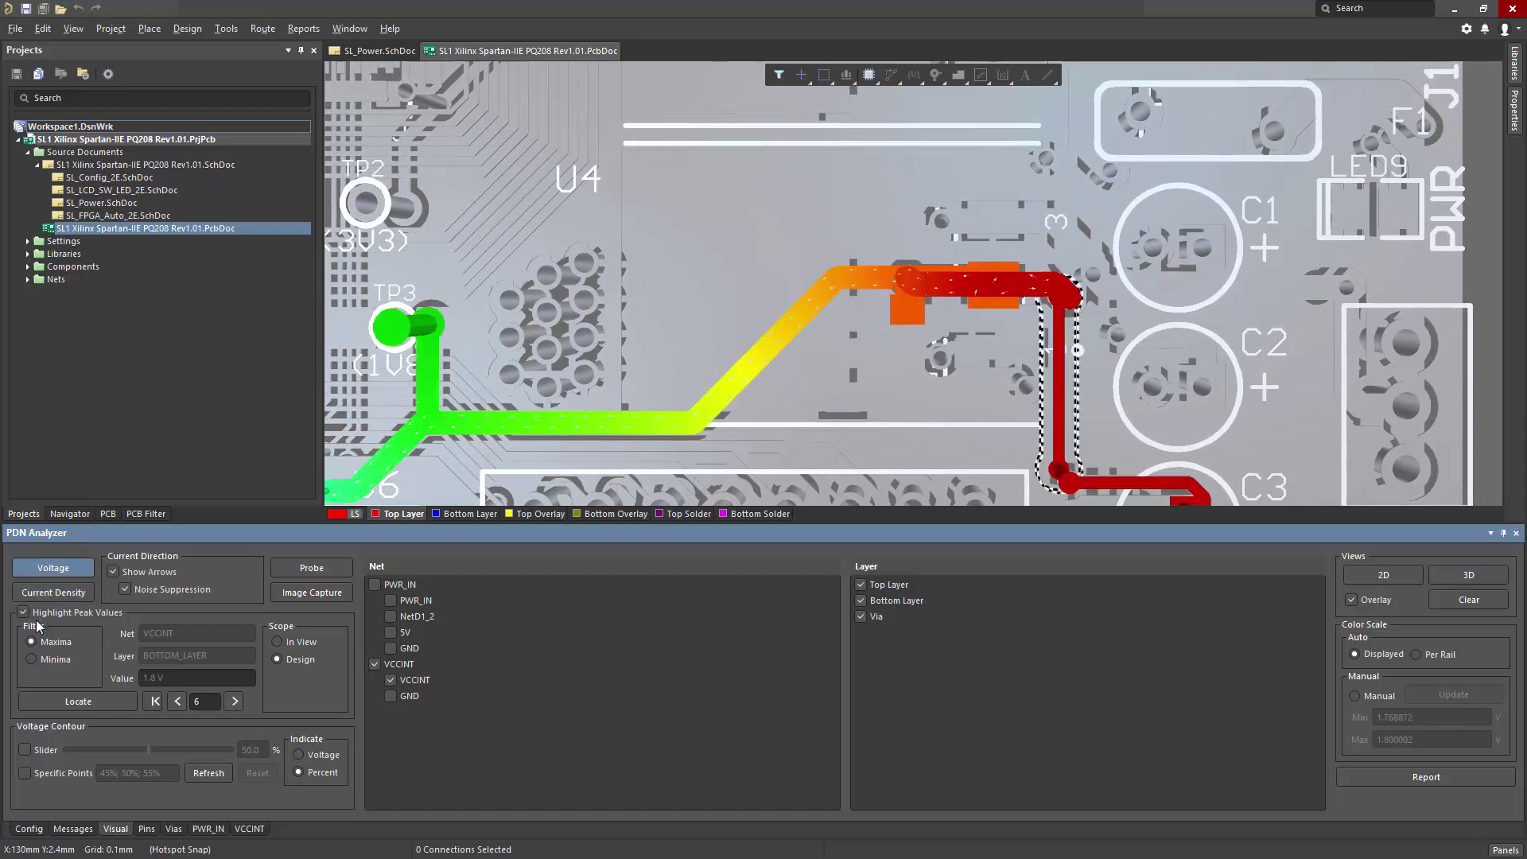
Highlight voltage Minima and locate the lowest point, 1.77 V near U1
click(32, 660)
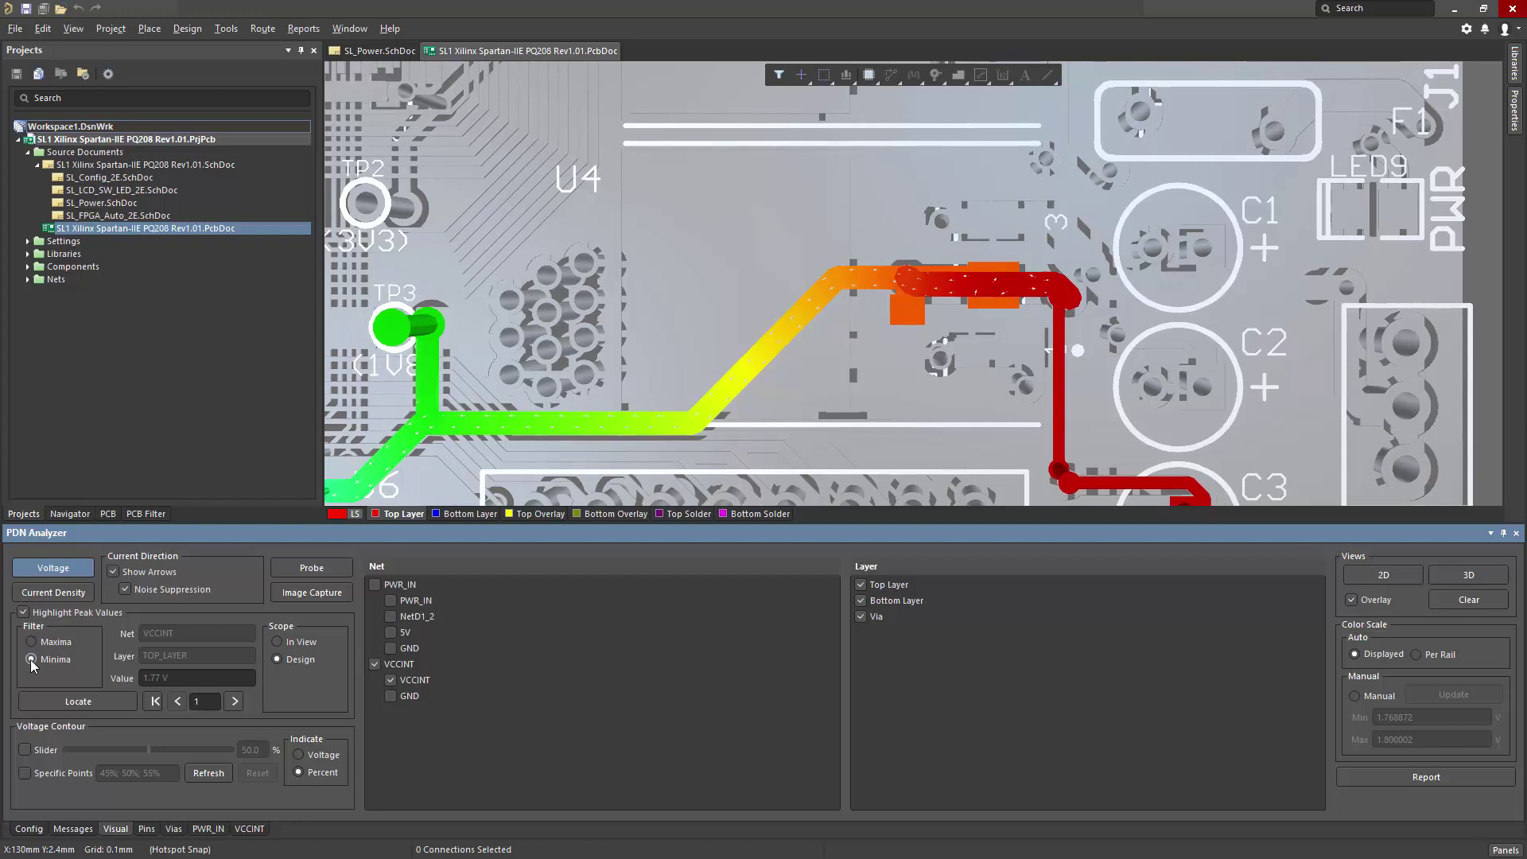
click(78, 702)
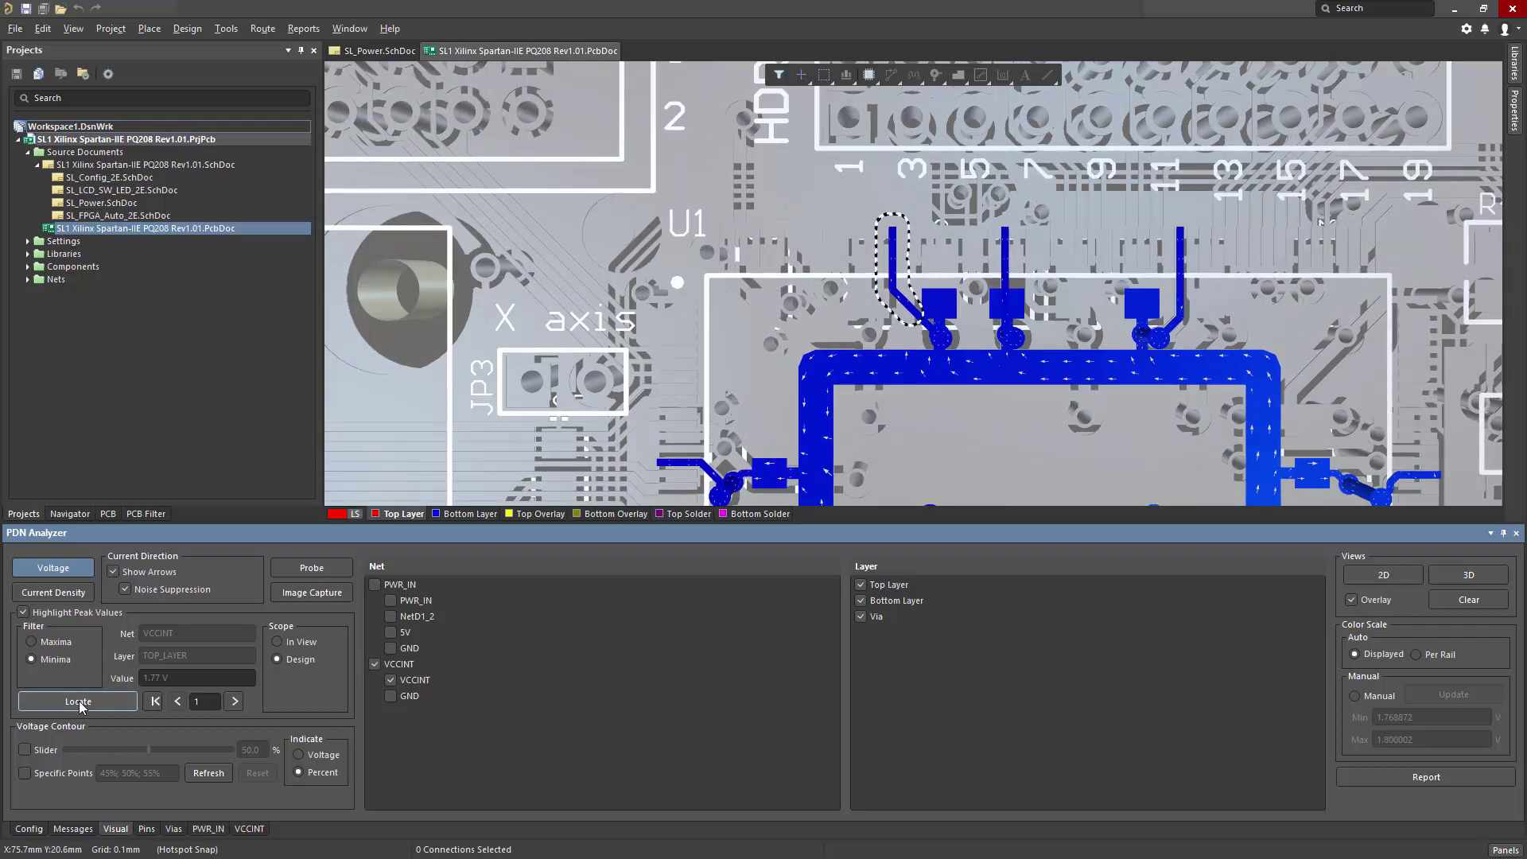
Turn on the Voltage Contour Slider and set the contour level to 50, then refresh
click(25, 749)
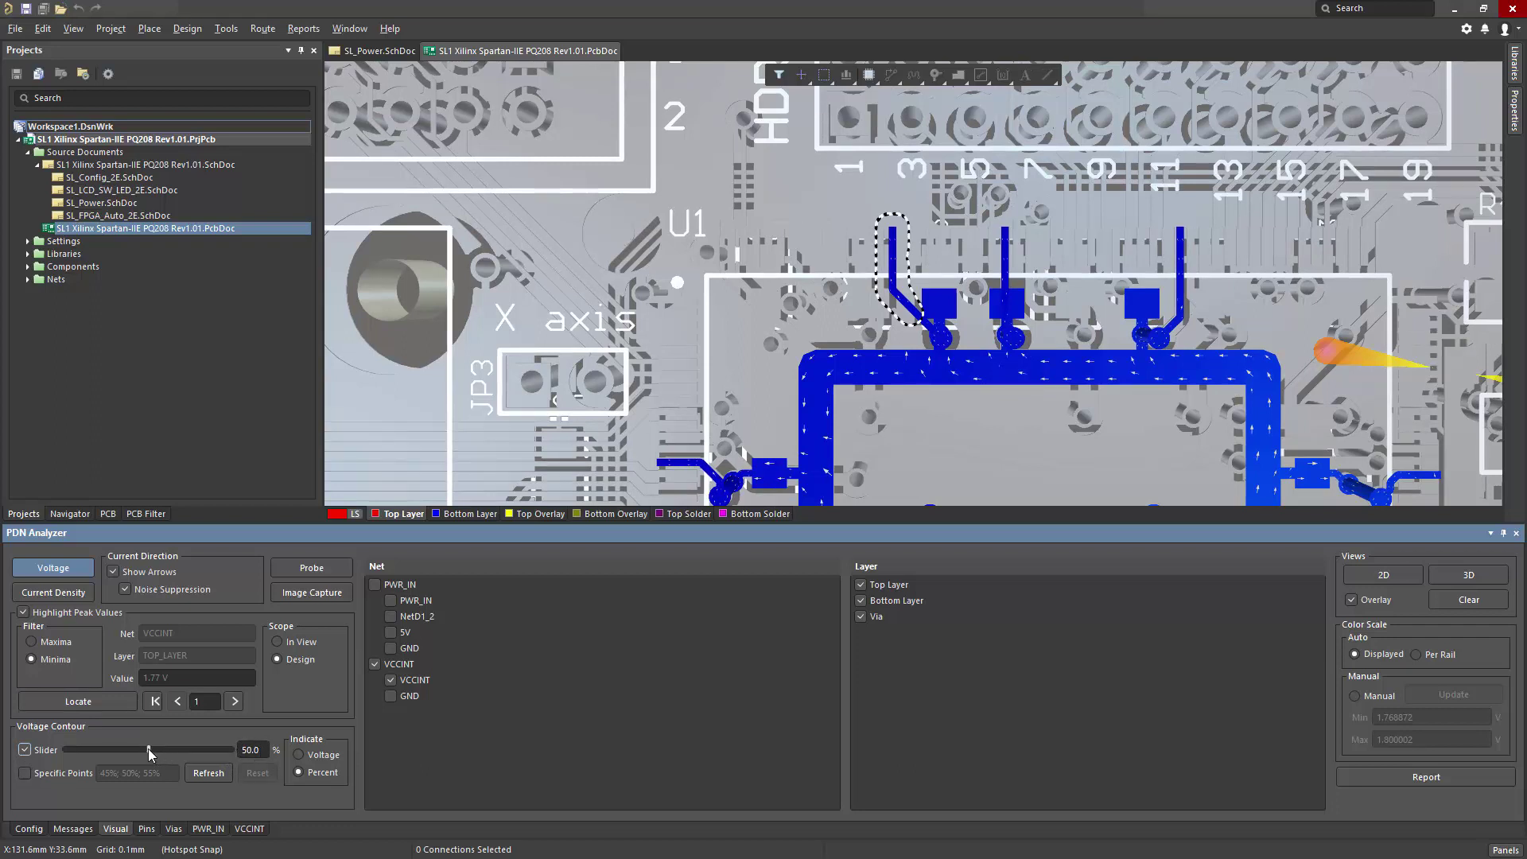
drag(149, 751, 156, 749)
right_drag(682, 463, 477, 239)
right_drag(1145, 239, 907, 193)
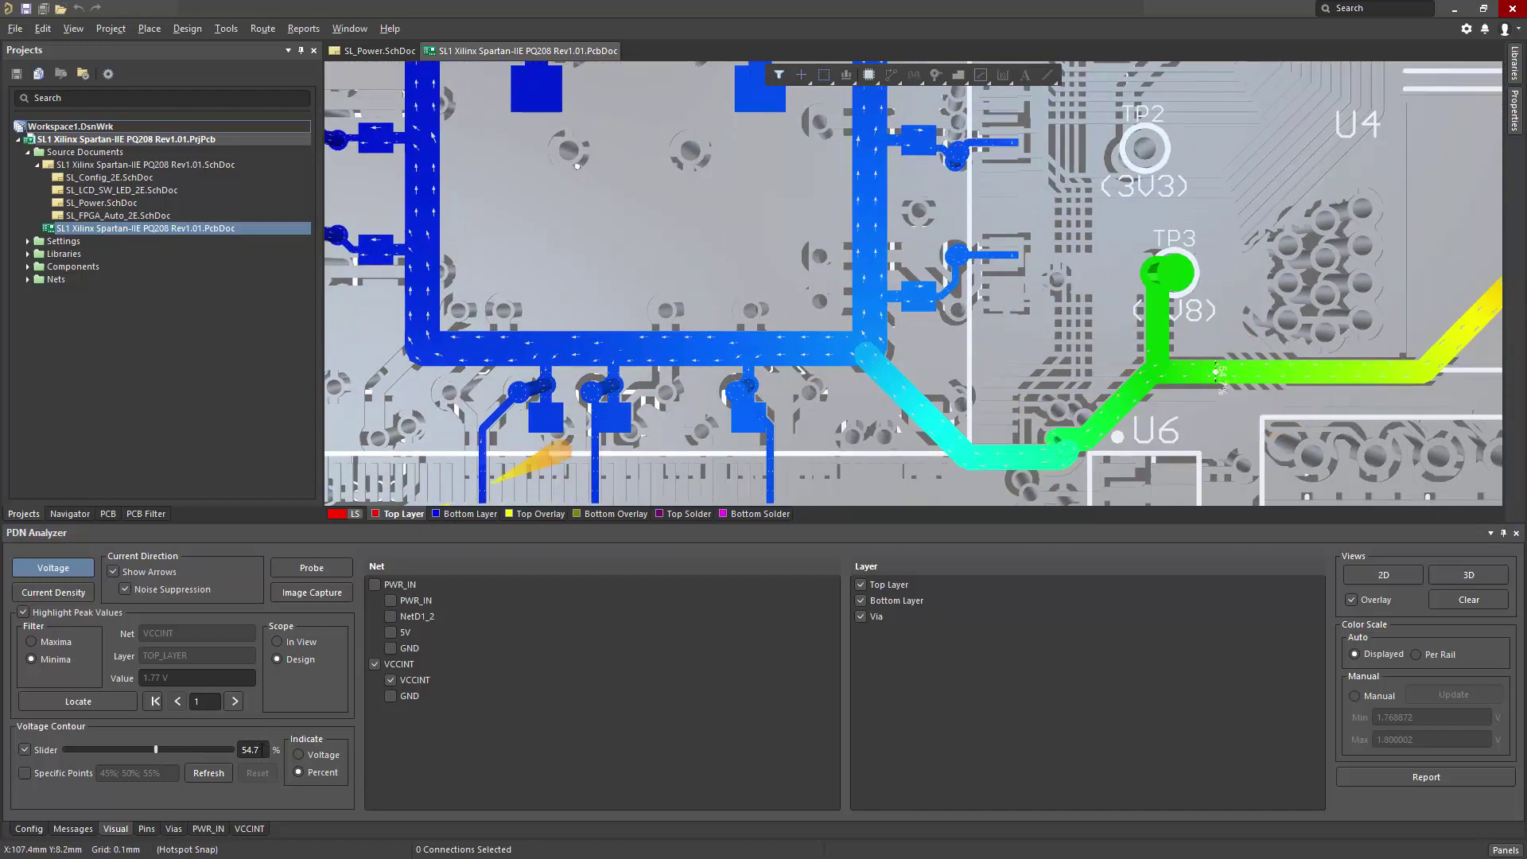
double_click(262, 749)
text(50)
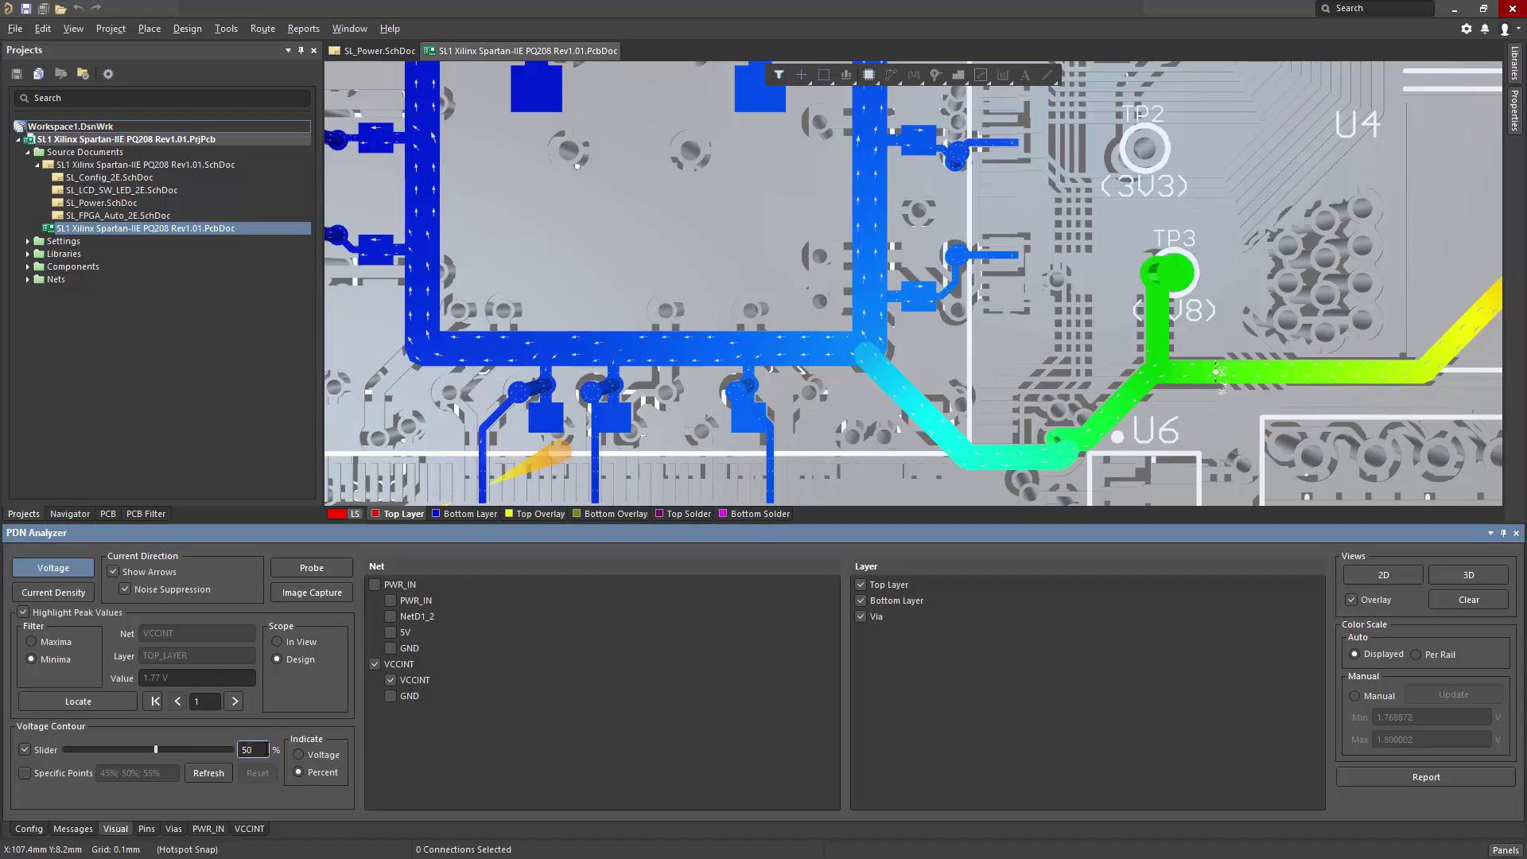
click(208, 772)
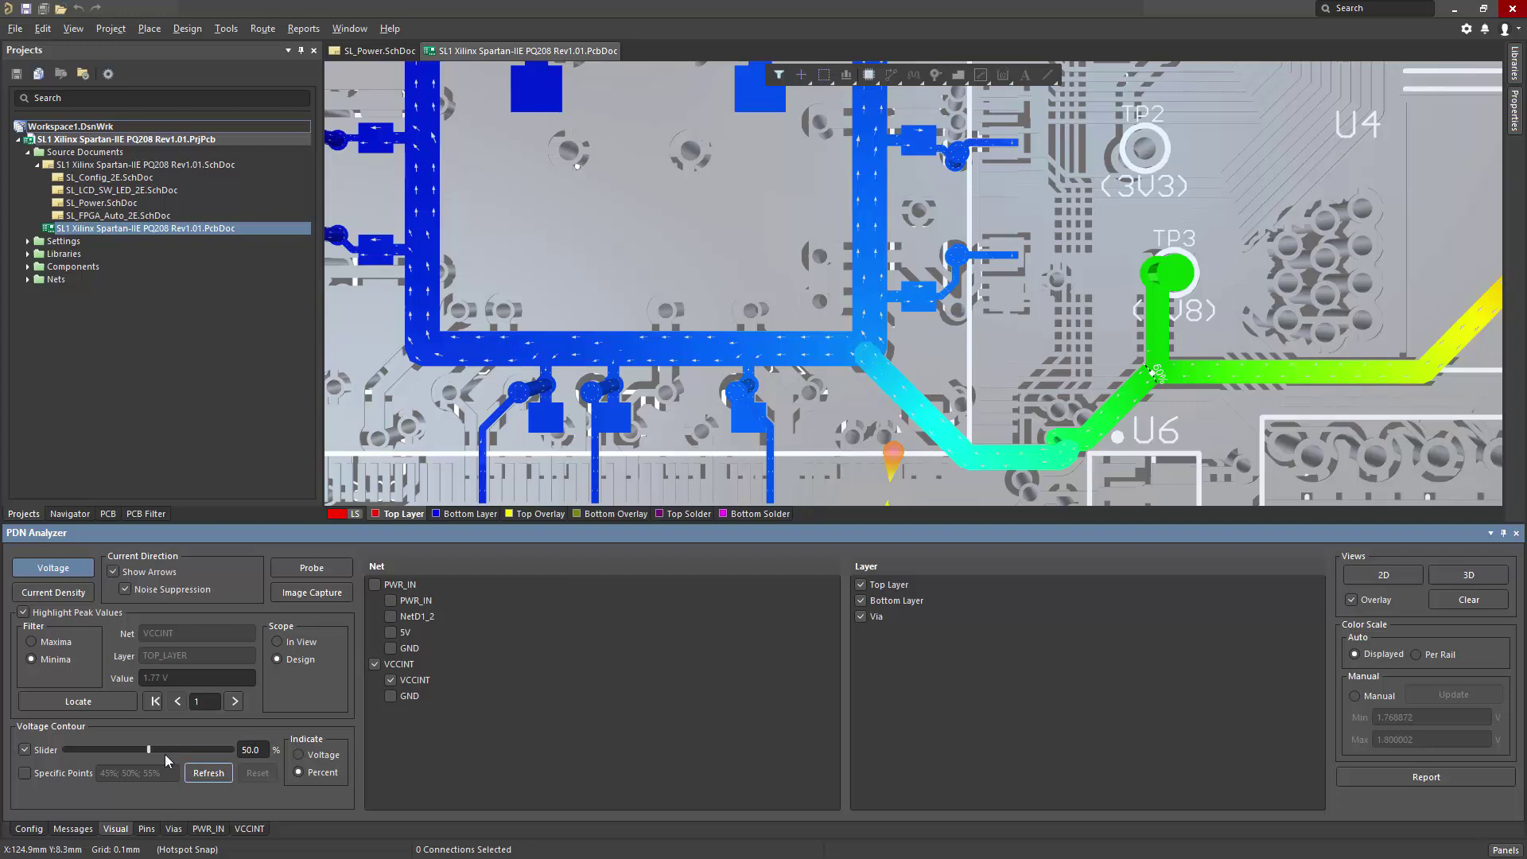
Label contours in volts and add specific points at 45%, 50% and 55%
mouse_move(149, 750)
mouse_down()
mouse_move(122, 744)
mouse_move(144, 751)
mouse_up()
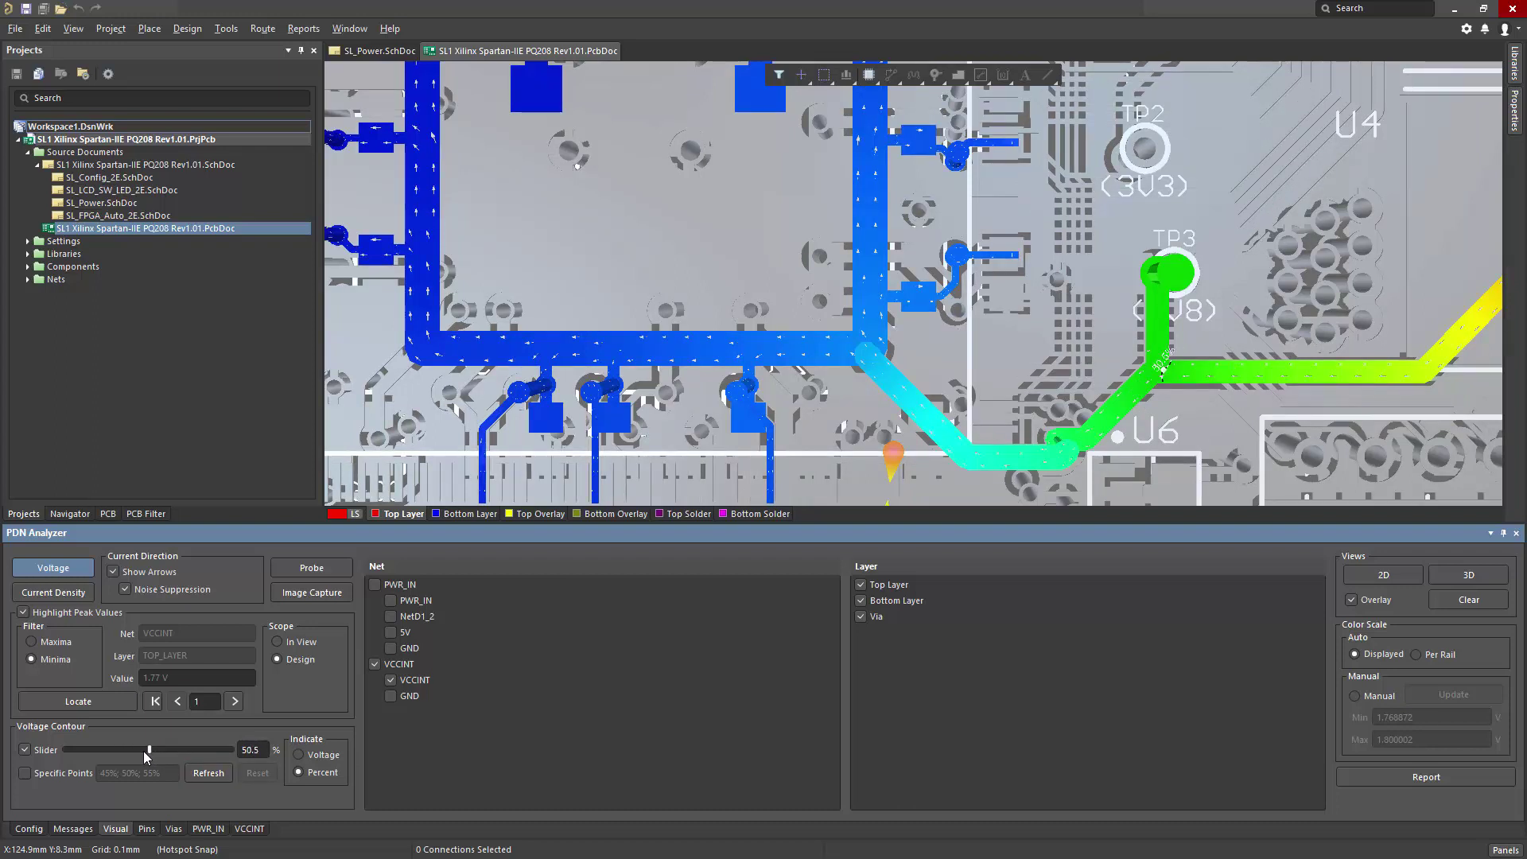
click(298, 755)
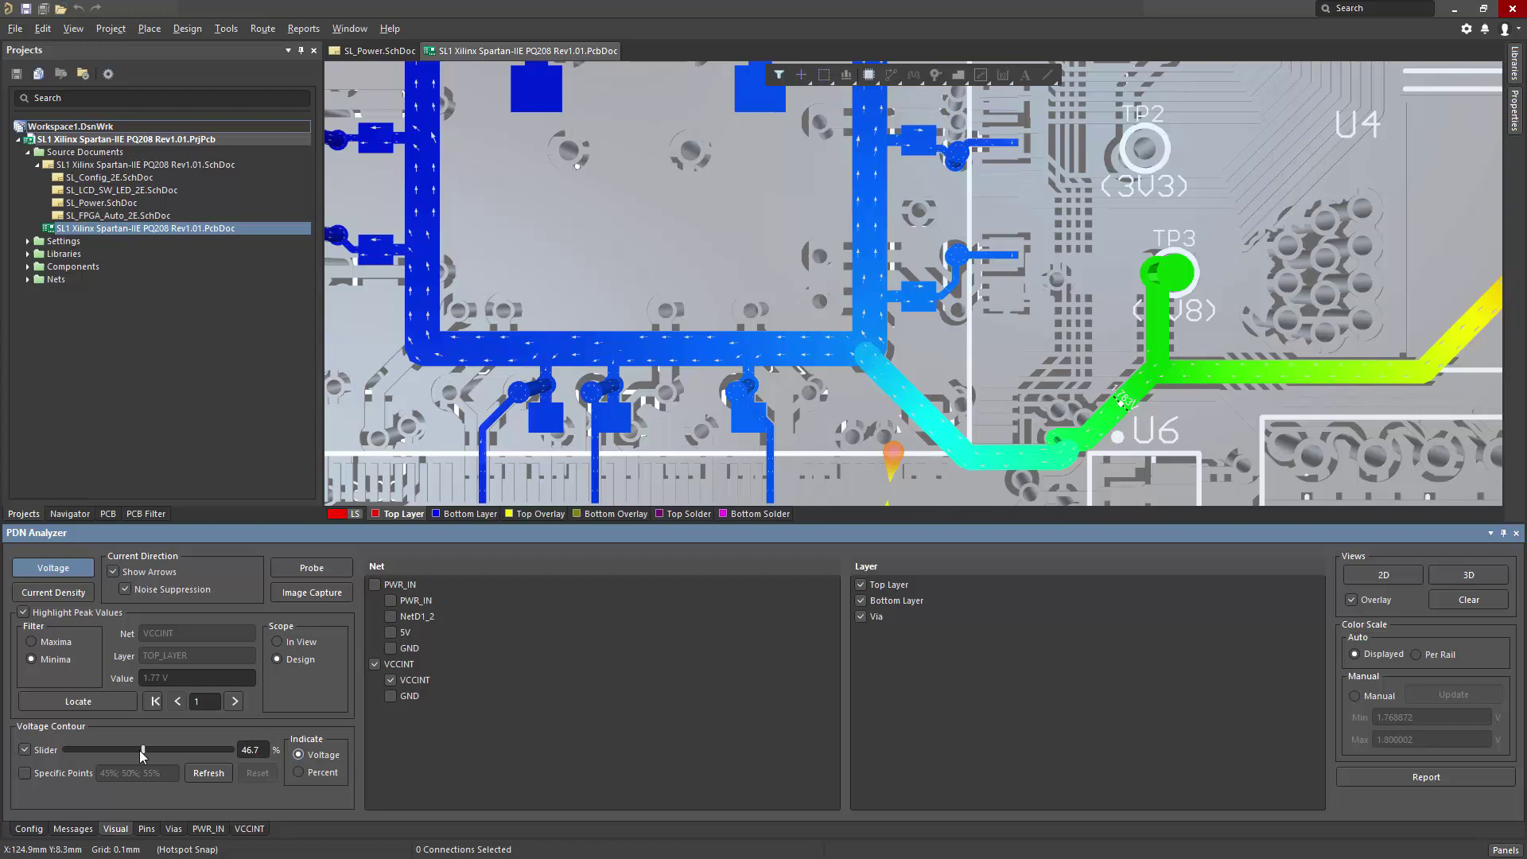
drag(141, 751, 143, 752)
click(25, 773)
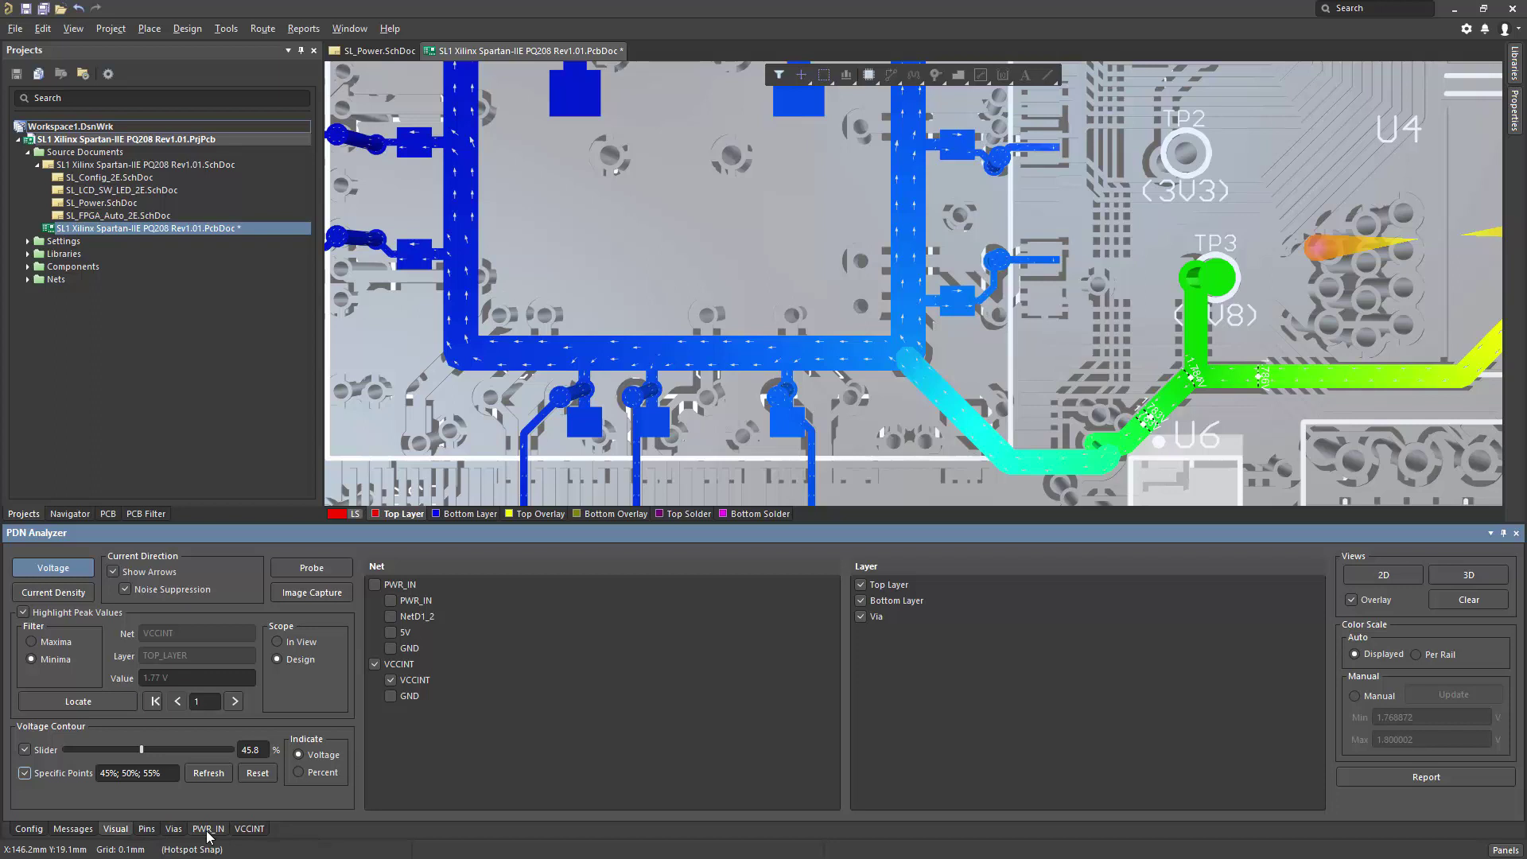
Open the Pins table and sort by Component, Voltage, then Current descending (top via 0.9 A)
click(147, 829)
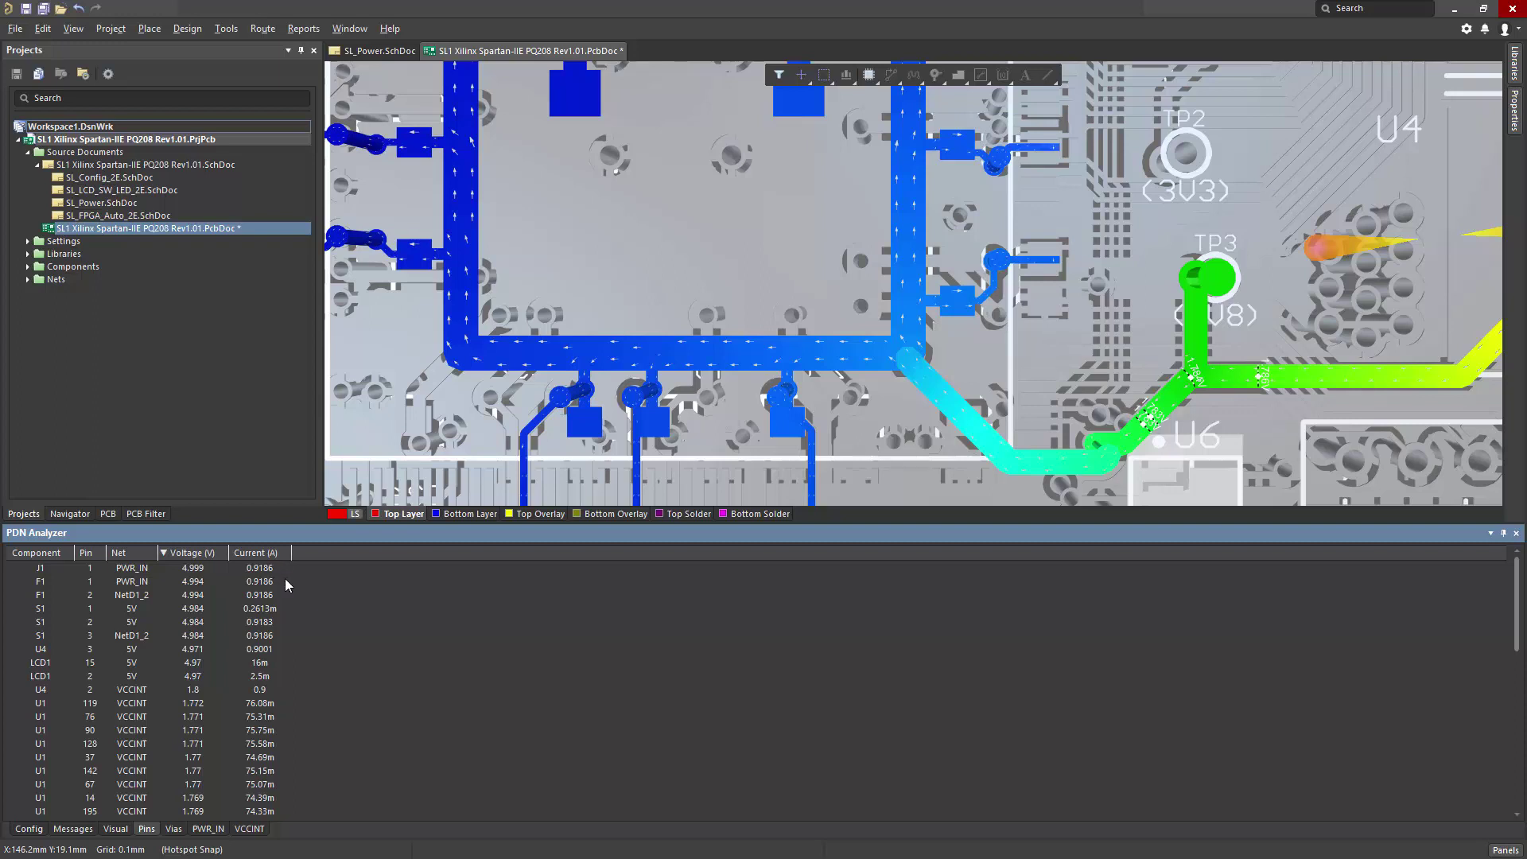
click(41, 556)
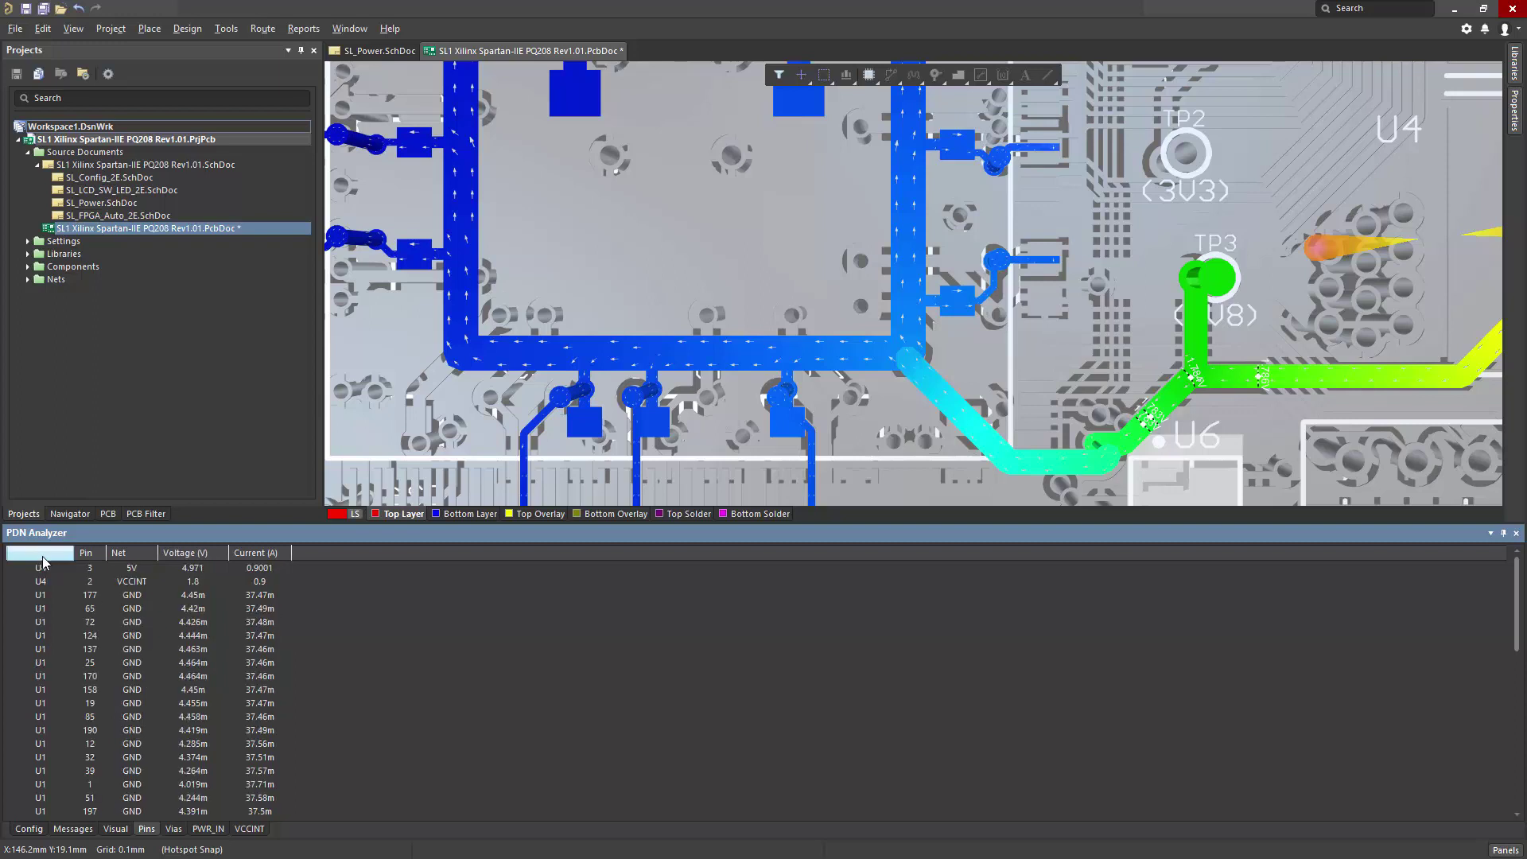
click(185, 555)
click(251, 557)
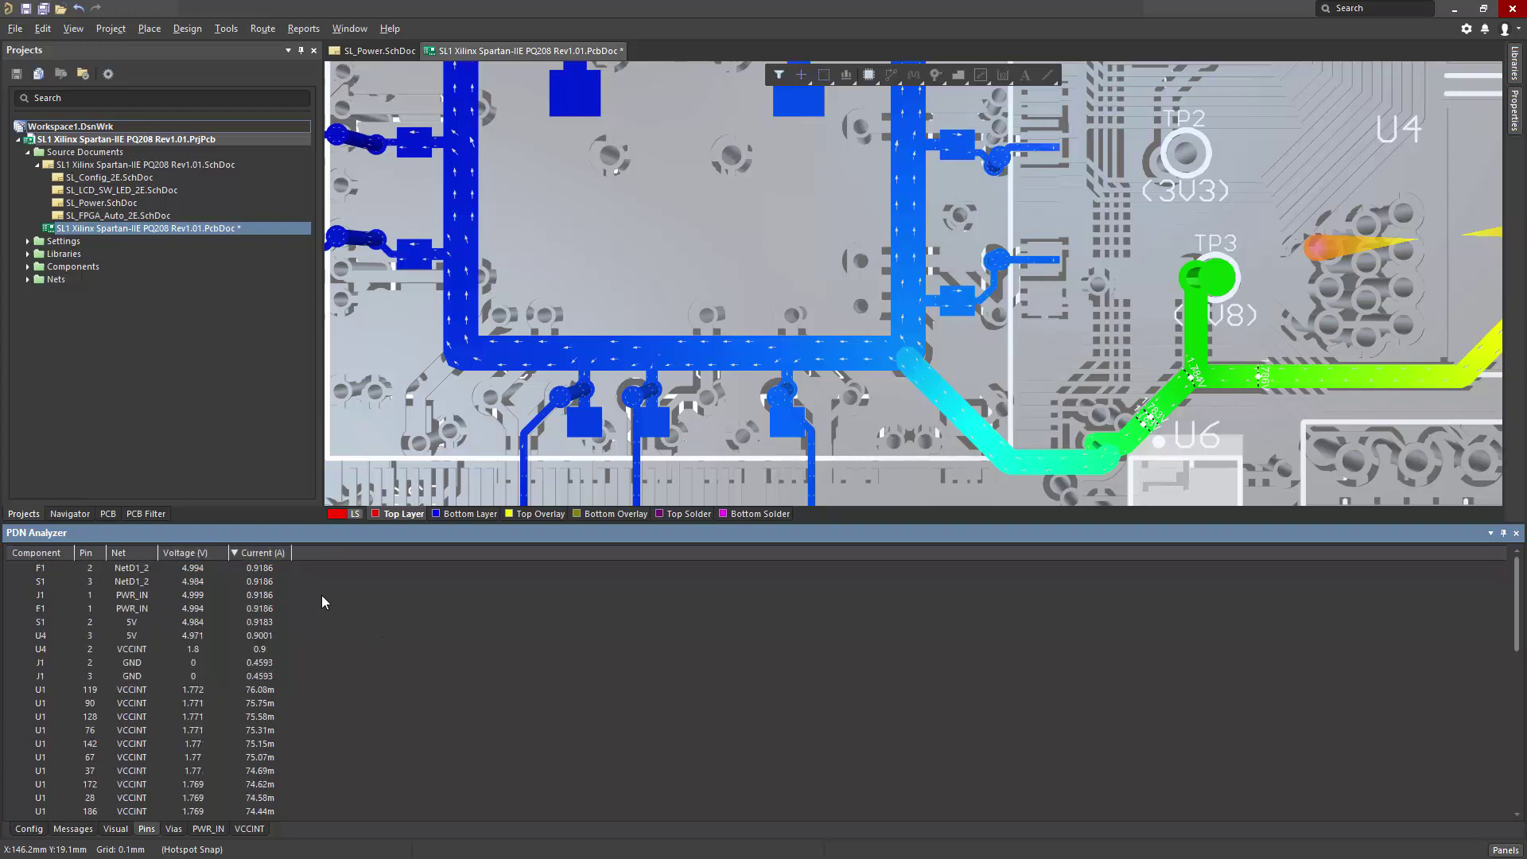
click(197, 557)
Sort the vias by current density, highest first, then view the PWR_IN power summary (2.97 W network)
click(174, 829)
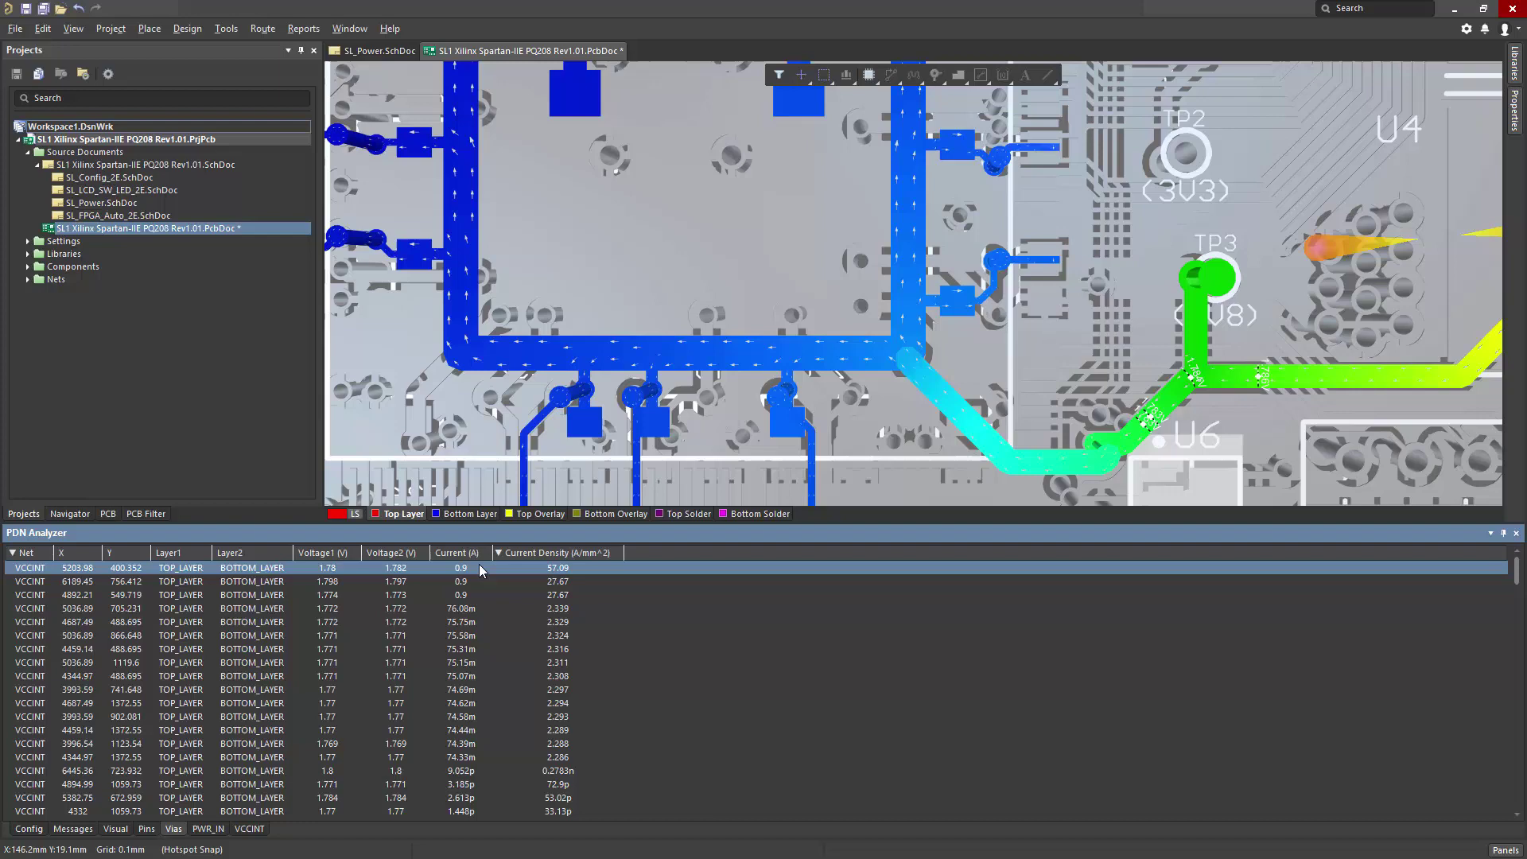
click(545, 555)
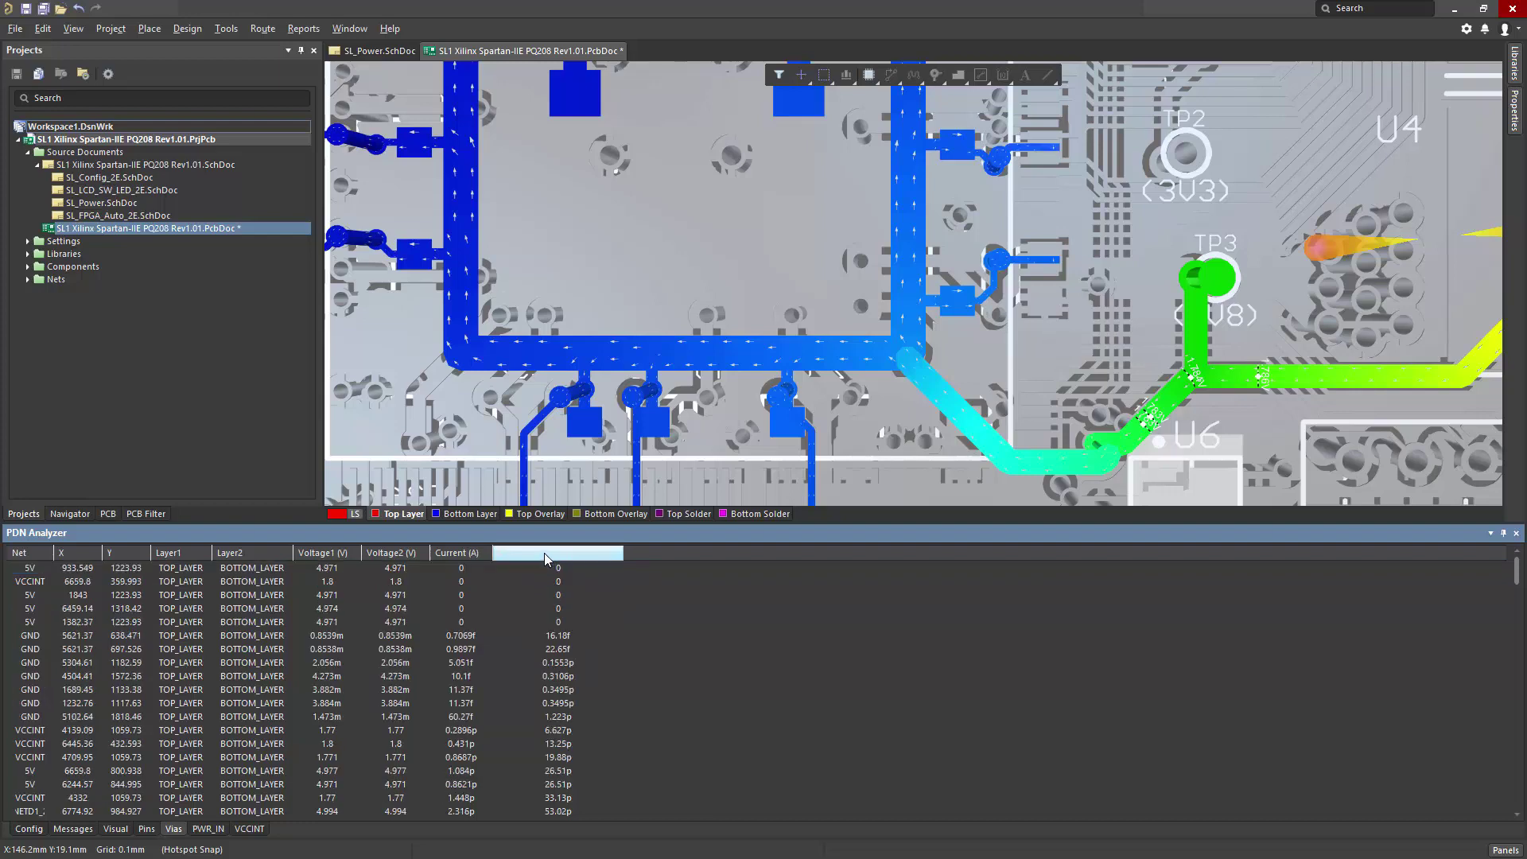
click(546, 556)
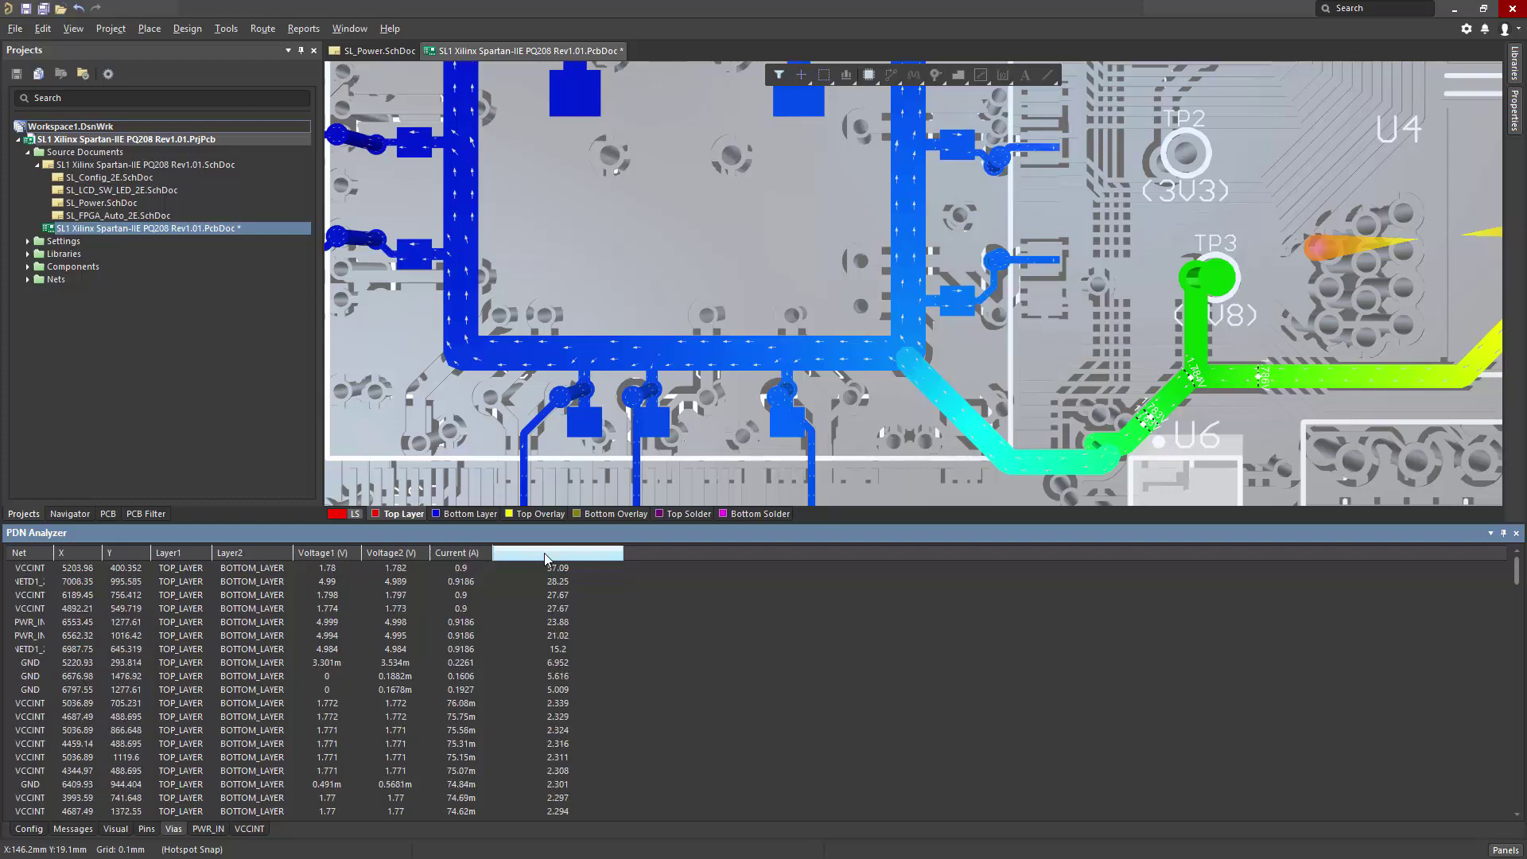
click(210, 830)
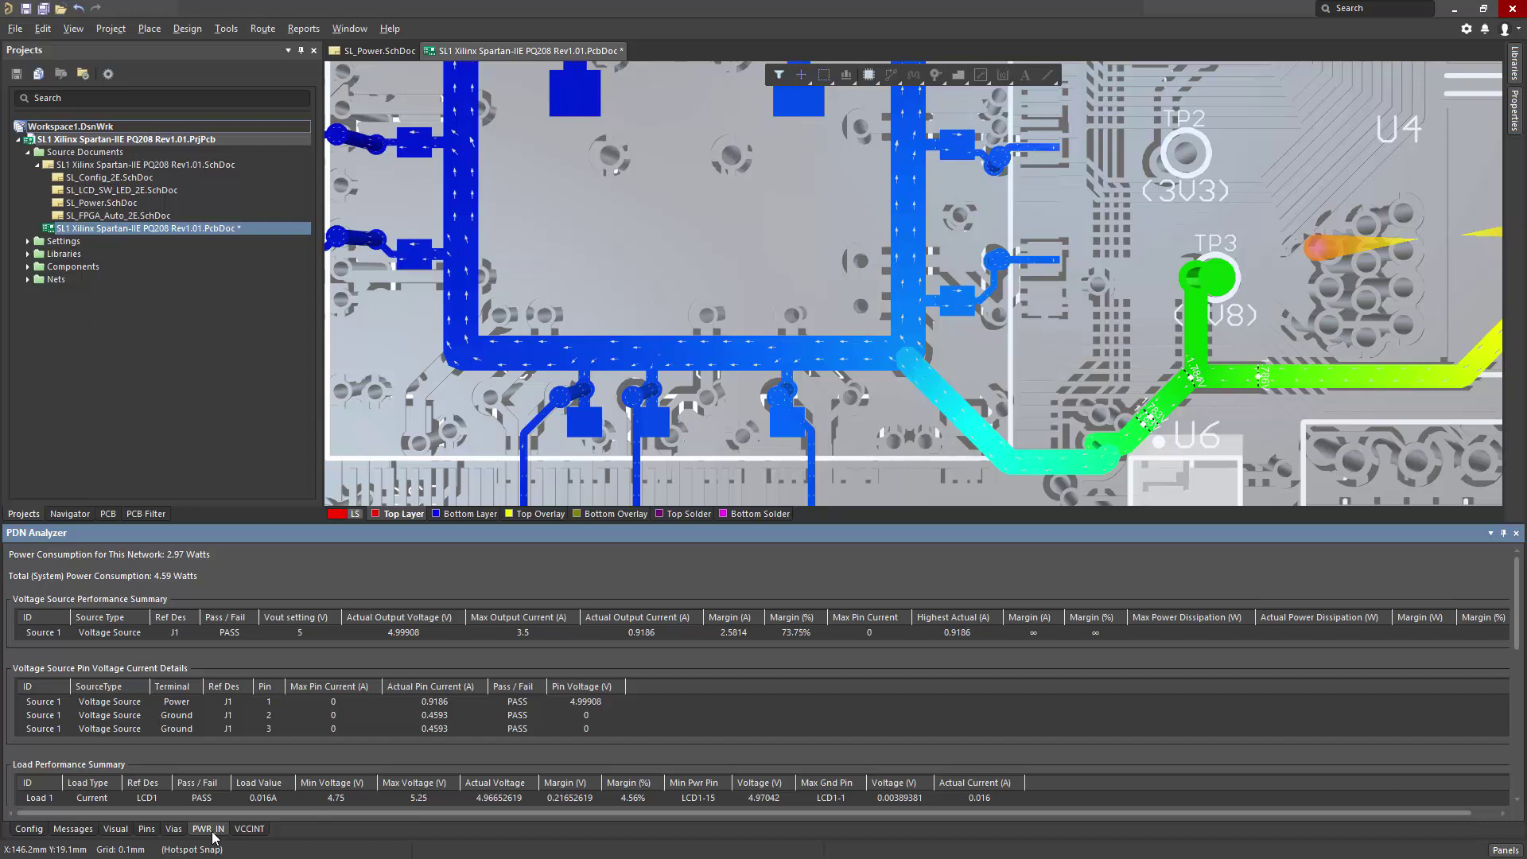
Check the VCCINT power summary, then go back to the Config view with the PWR_IN/VCCINT network tree
click(255, 831)
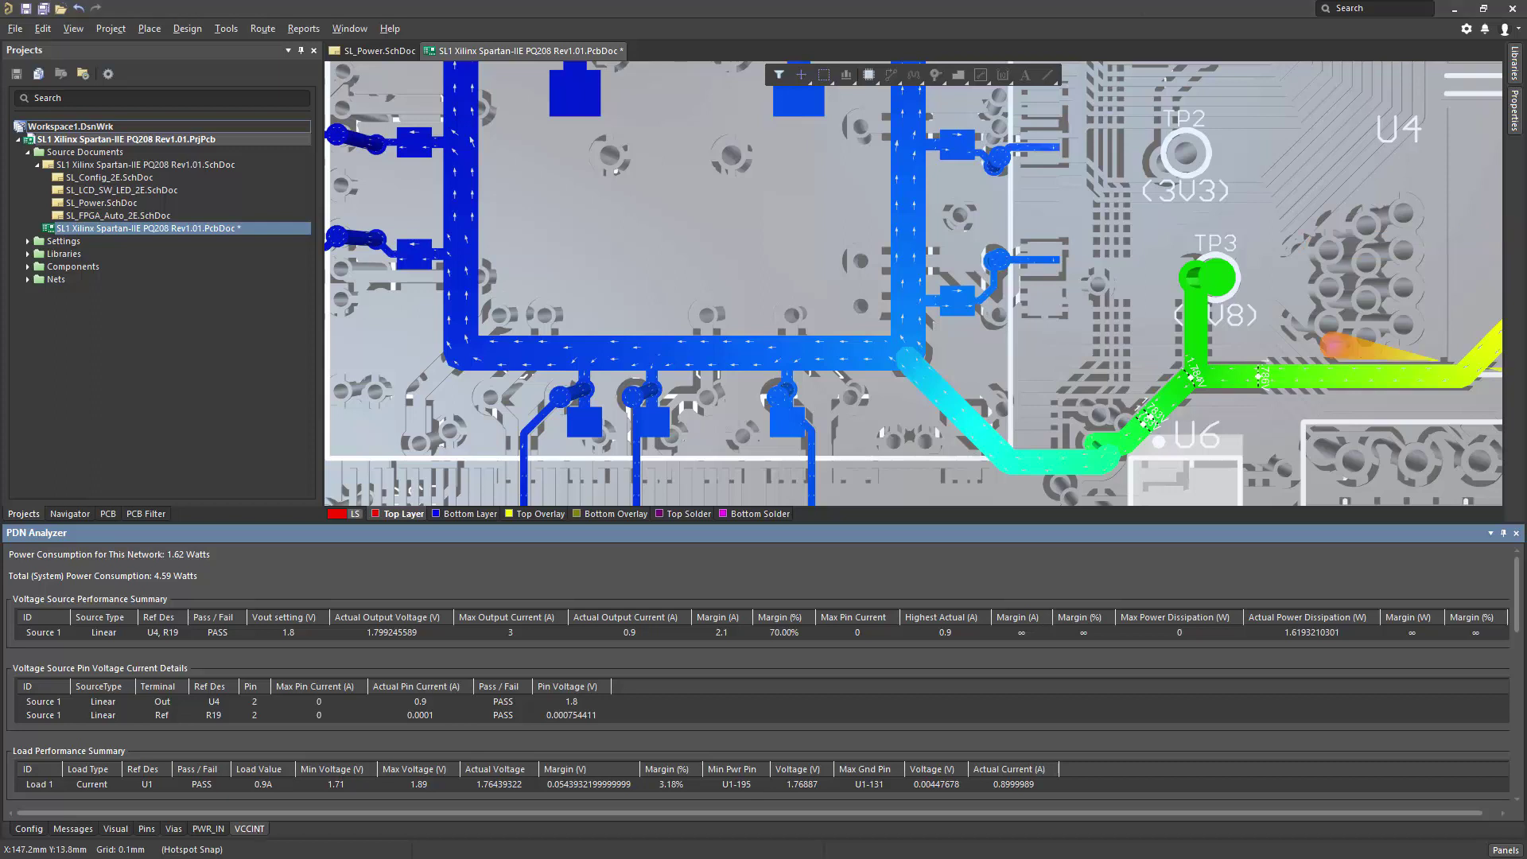
click(29, 830)
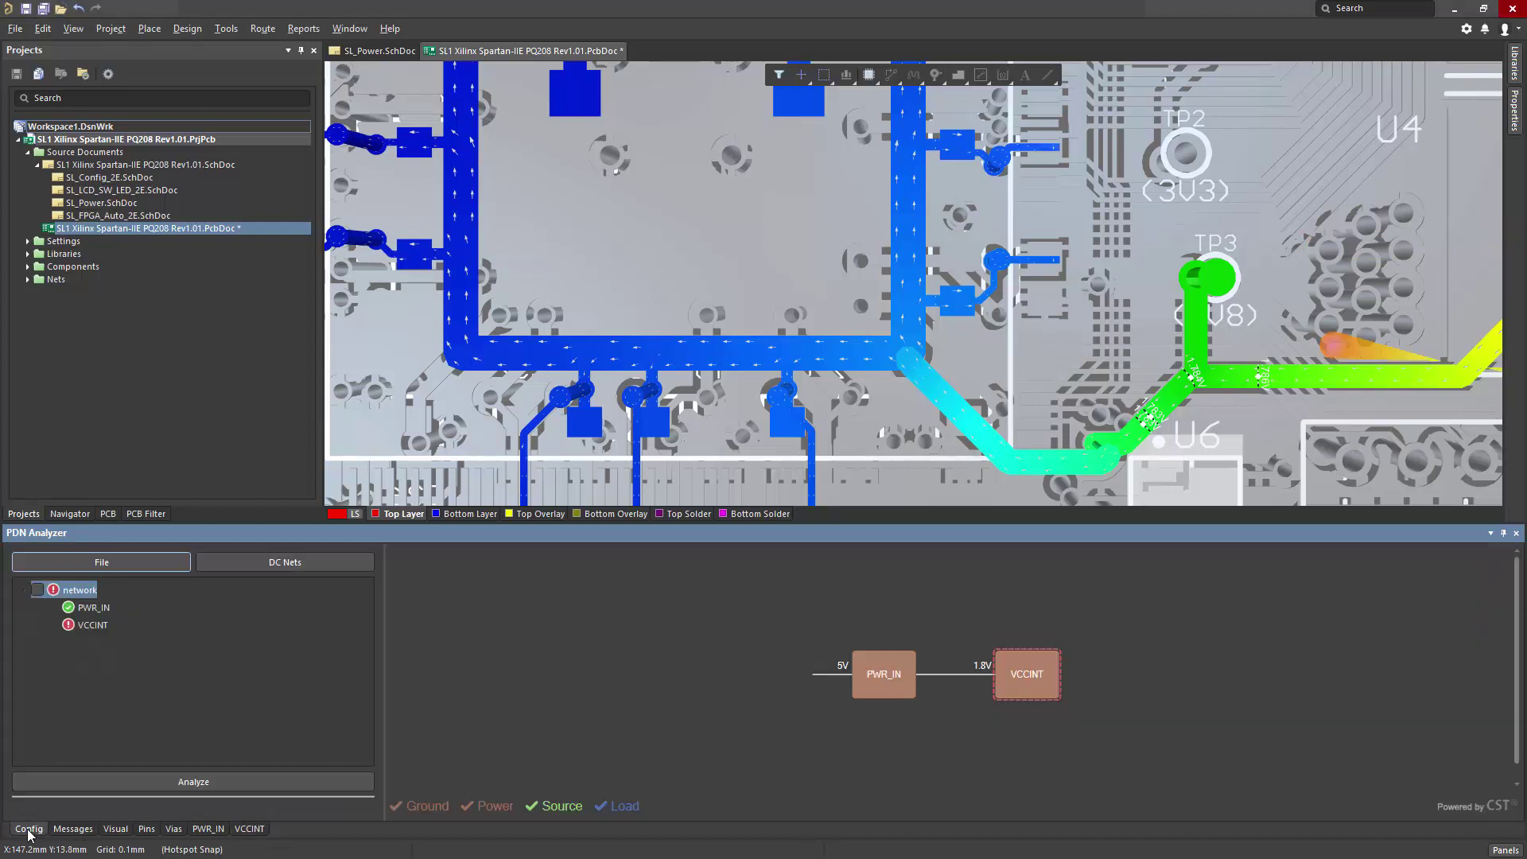
Select VCCINT and bring up its worst violation: a 0.3mm via carrying 0.9 A over the 0.85 A limit
click(100, 626)
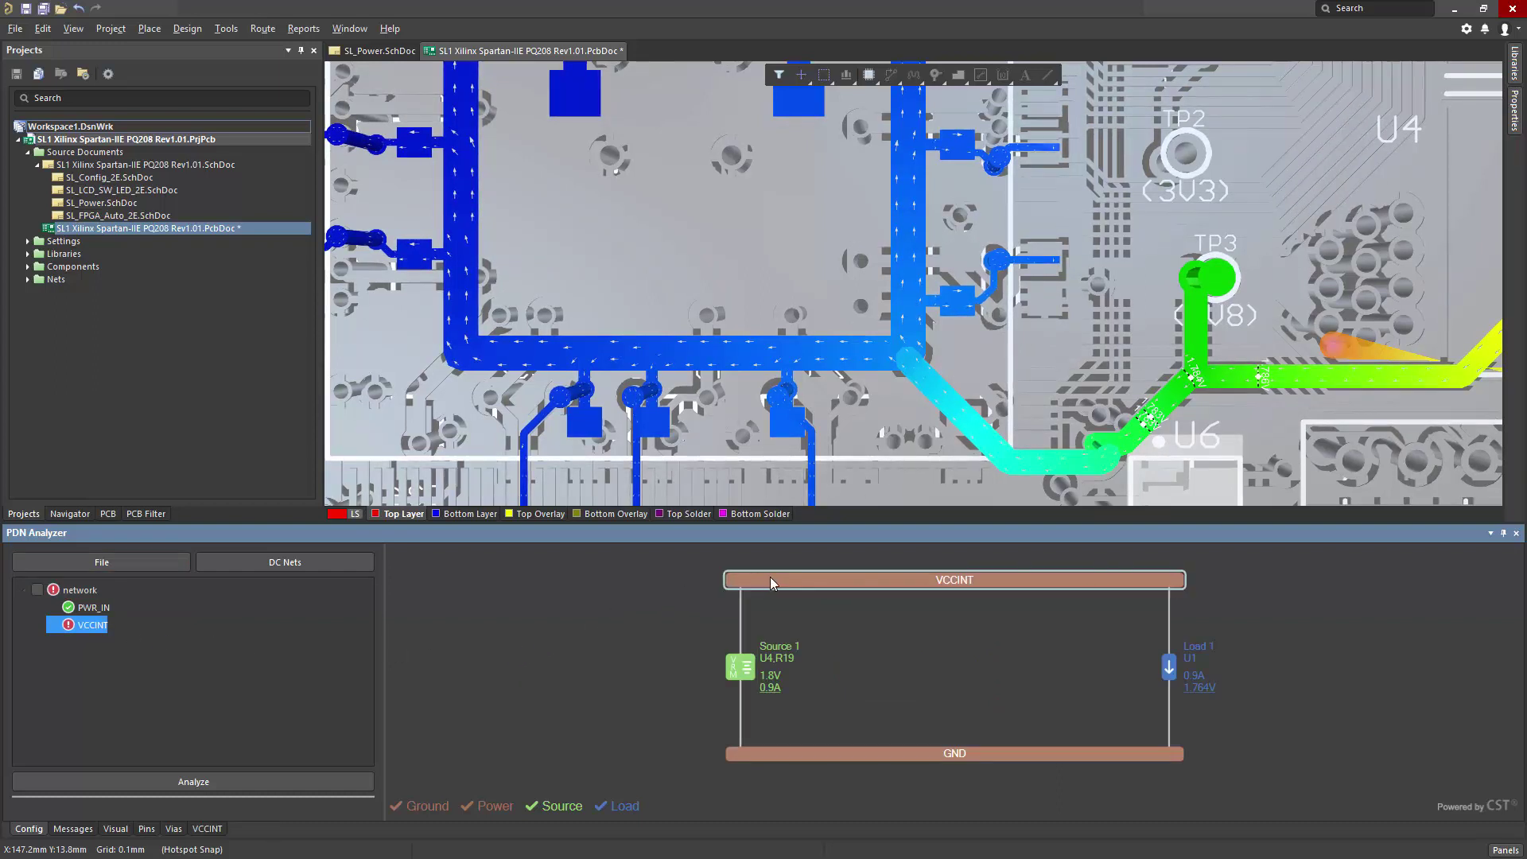
mouse_move(770, 580)
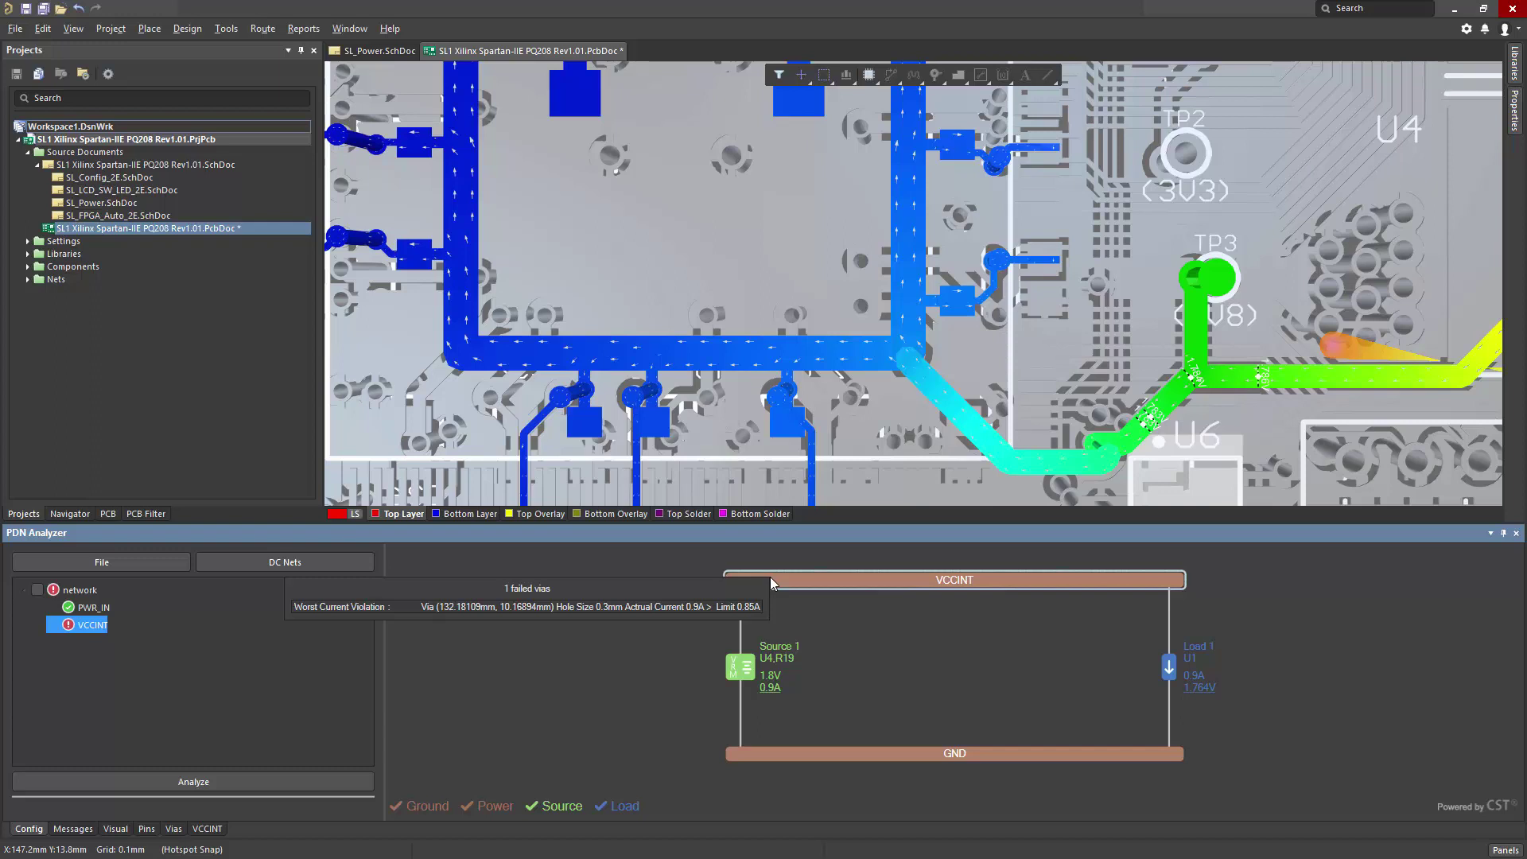
click(769, 576)
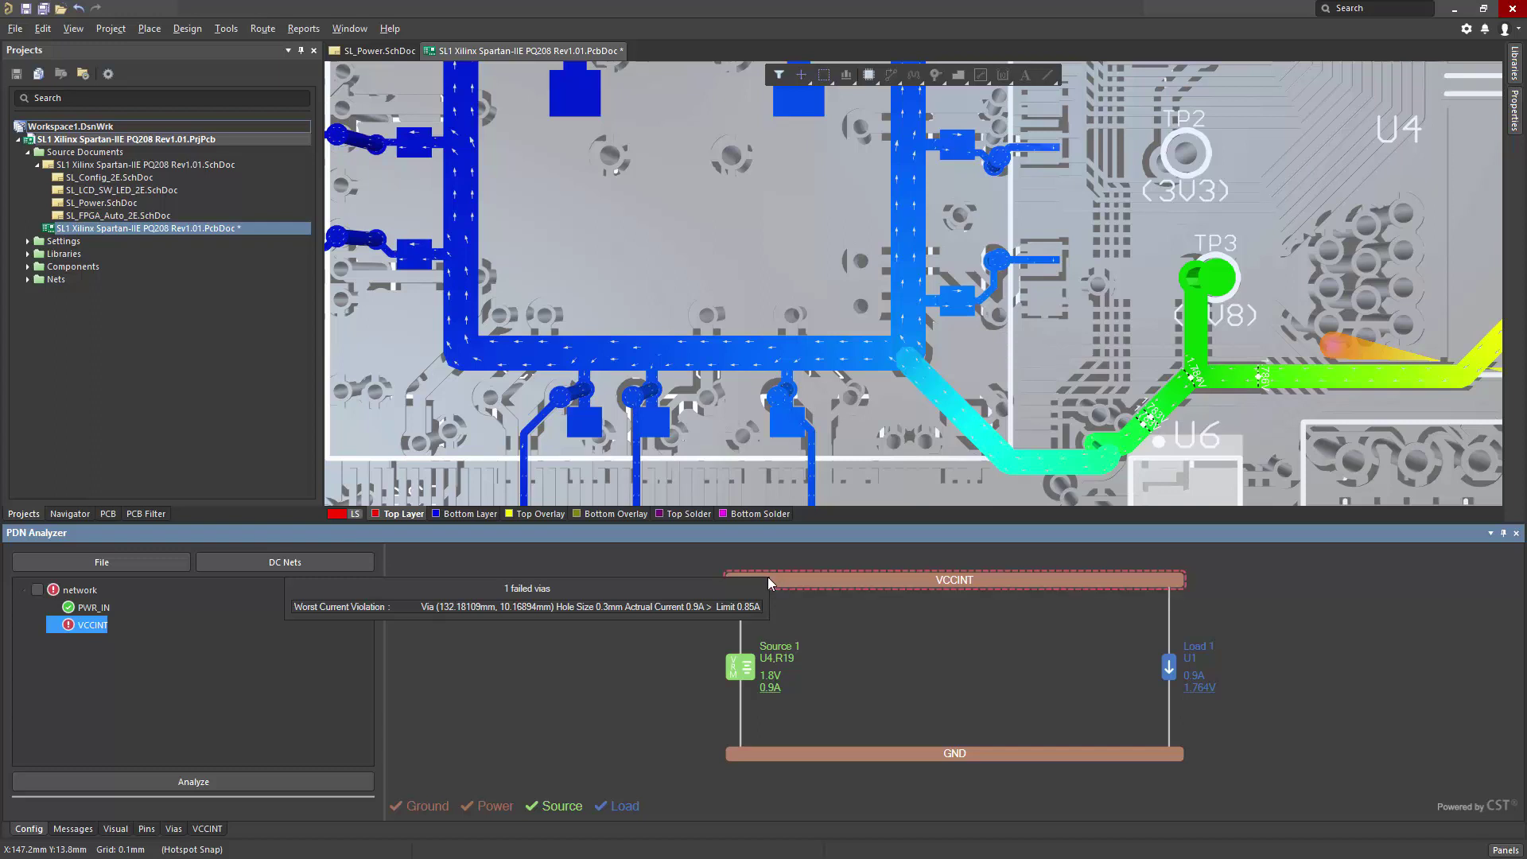
click(697, 608)
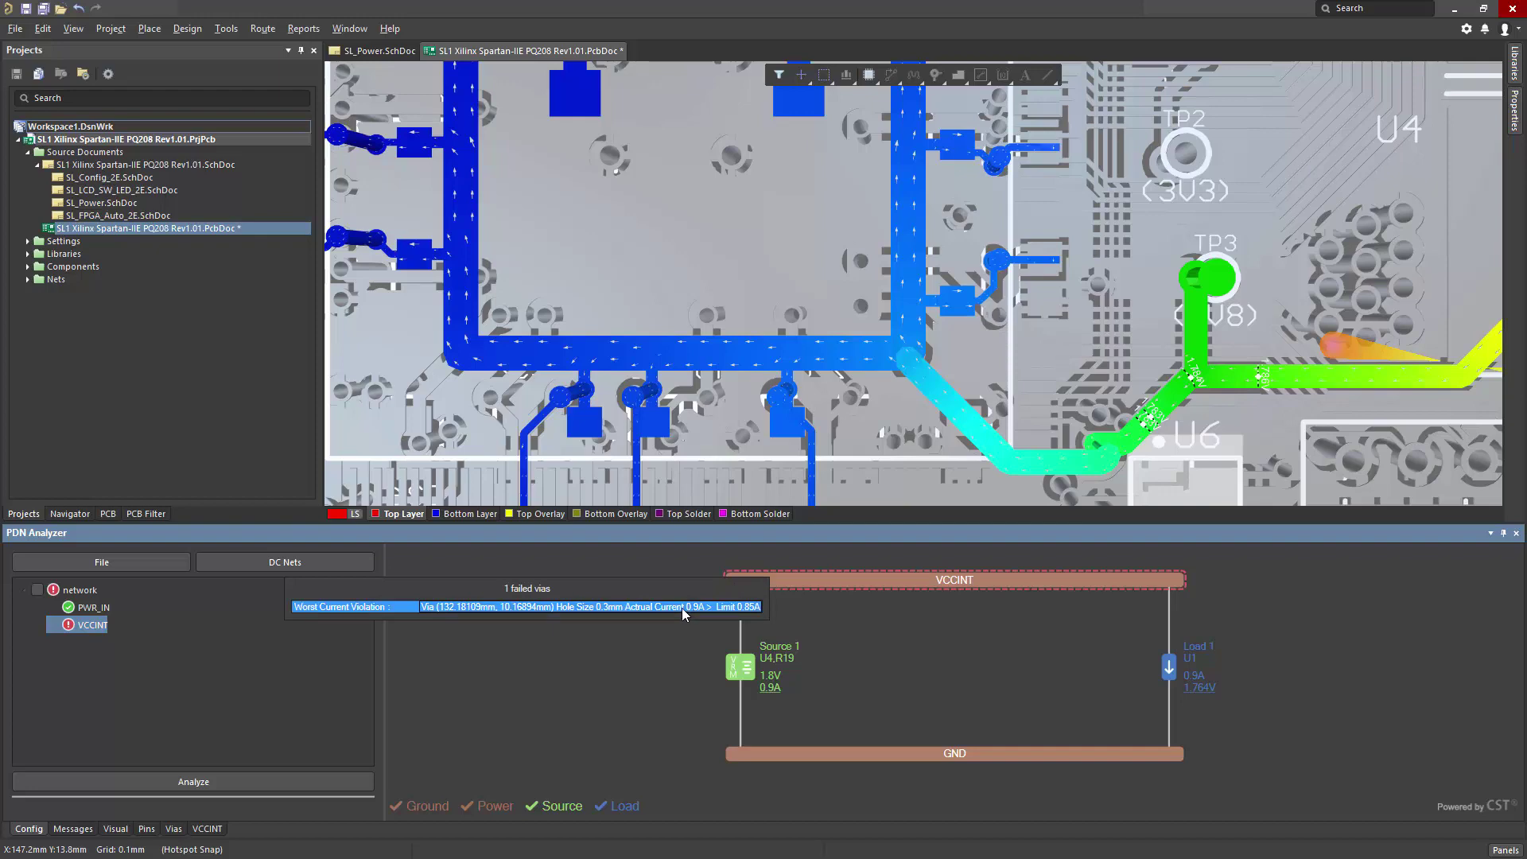
Zoom to the failing VCCINT via and switch it to the v90h60m0mx0 template (0.6mm hole, 0.9mm diameter)
double_click(681, 608)
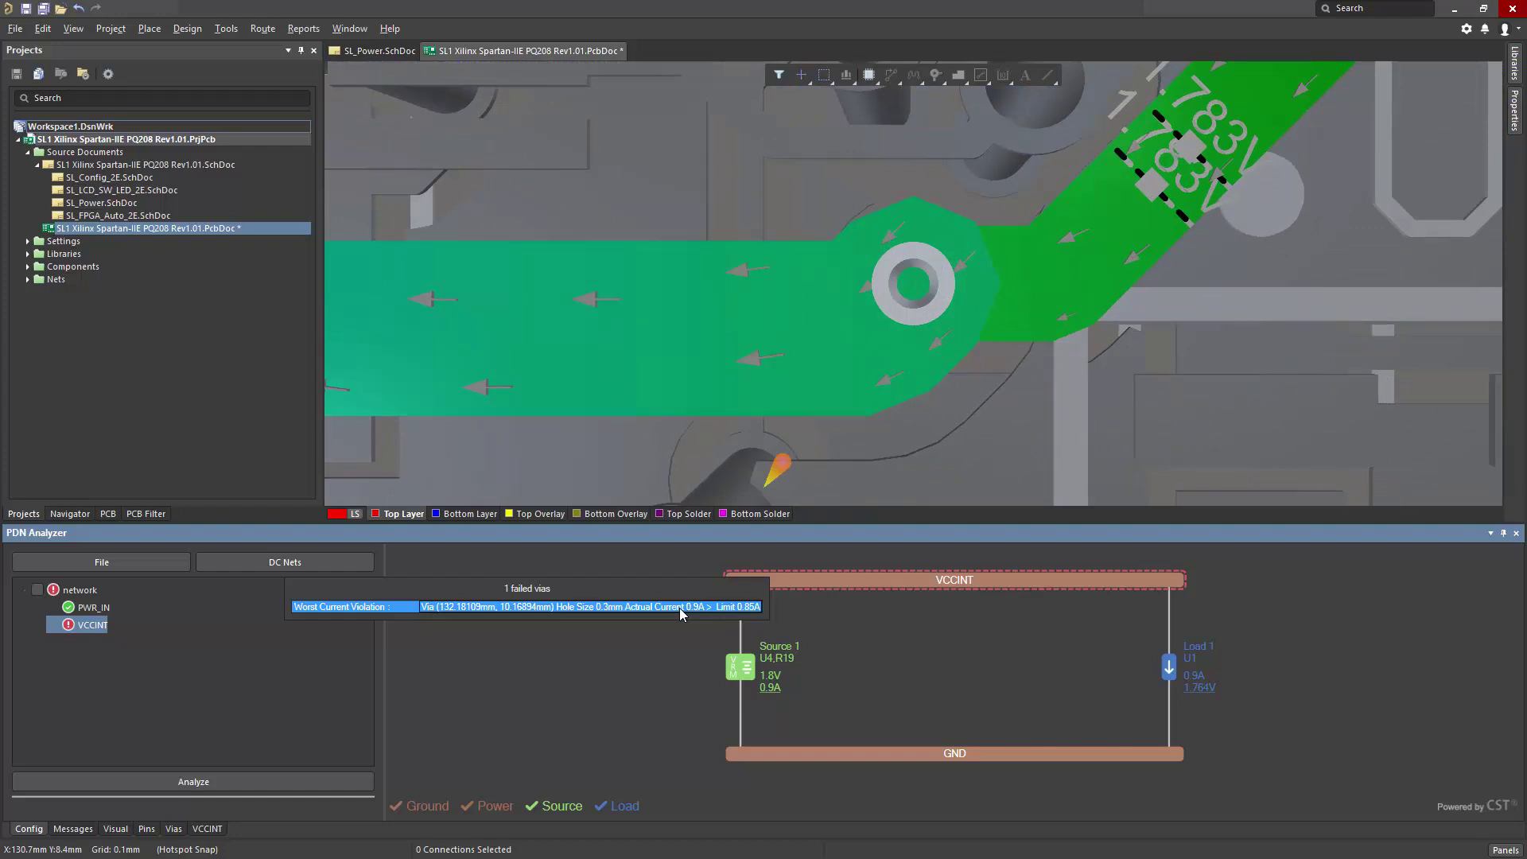
click(936, 312)
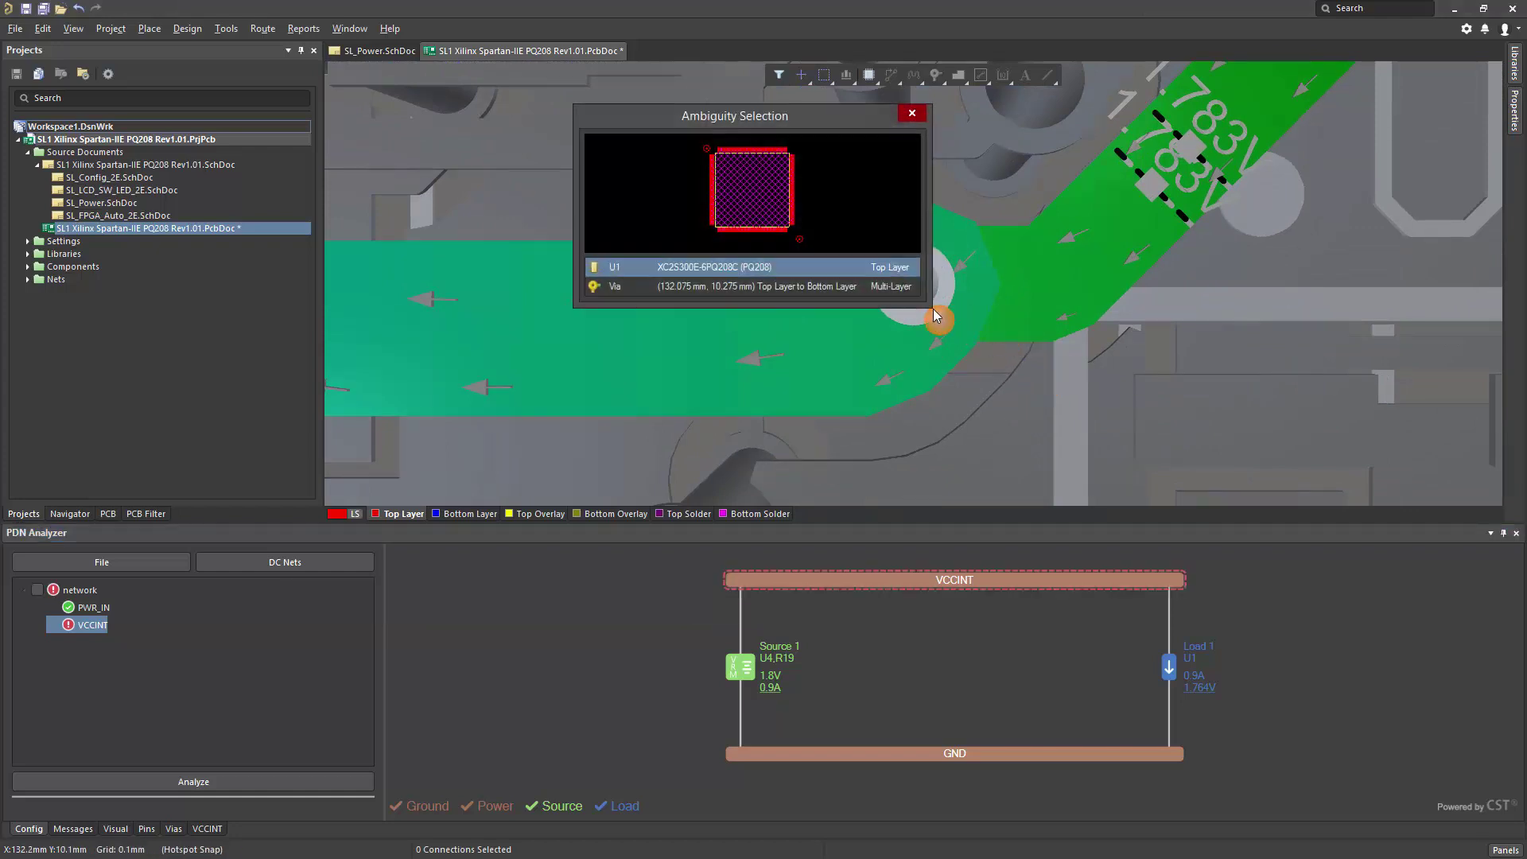
click(887, 286)
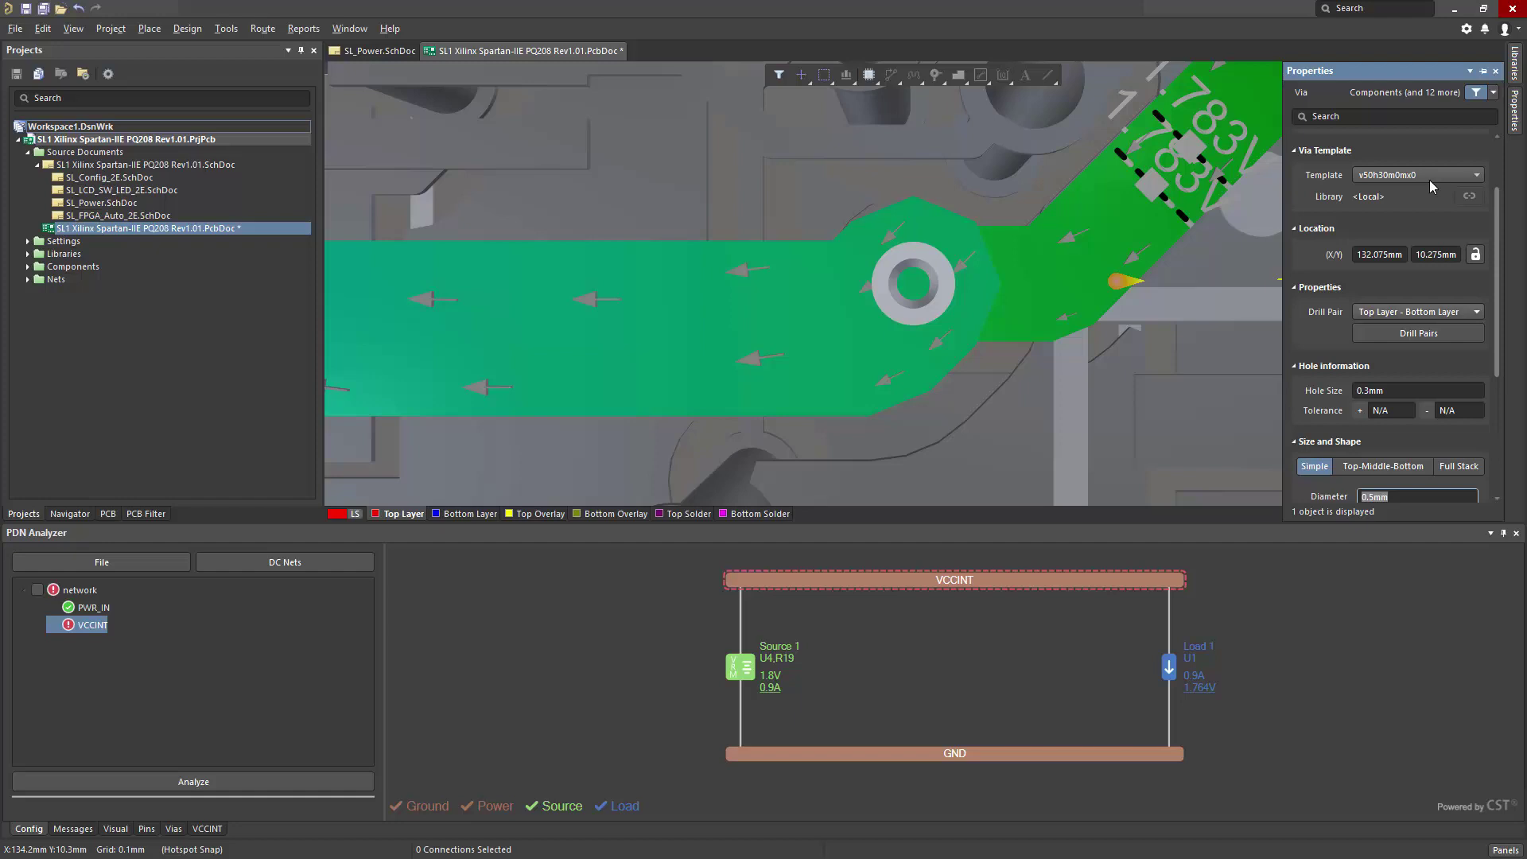
click(1475, 176)
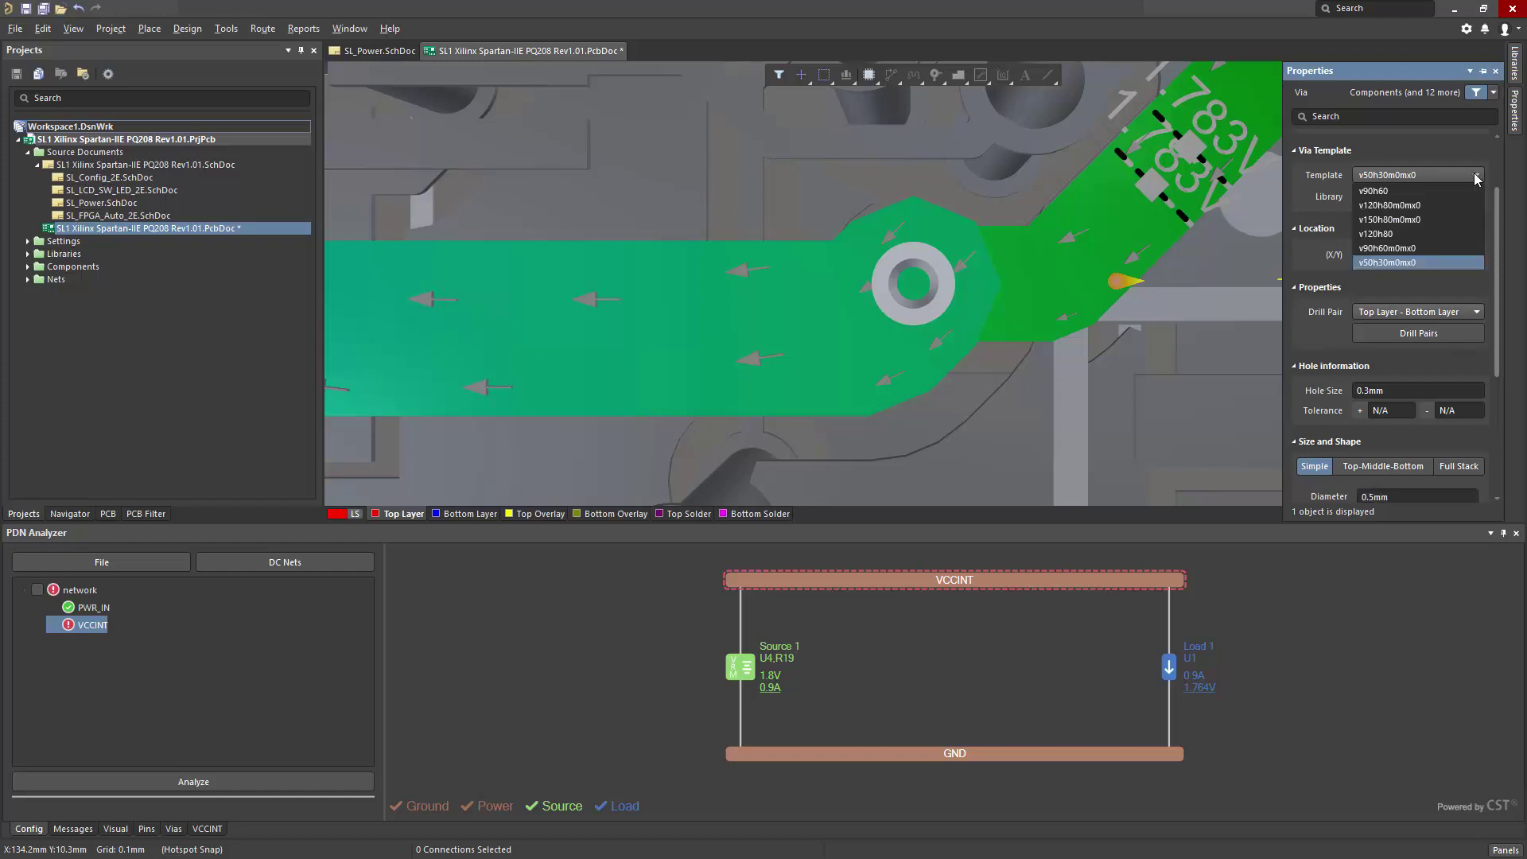
click(1394, 249)
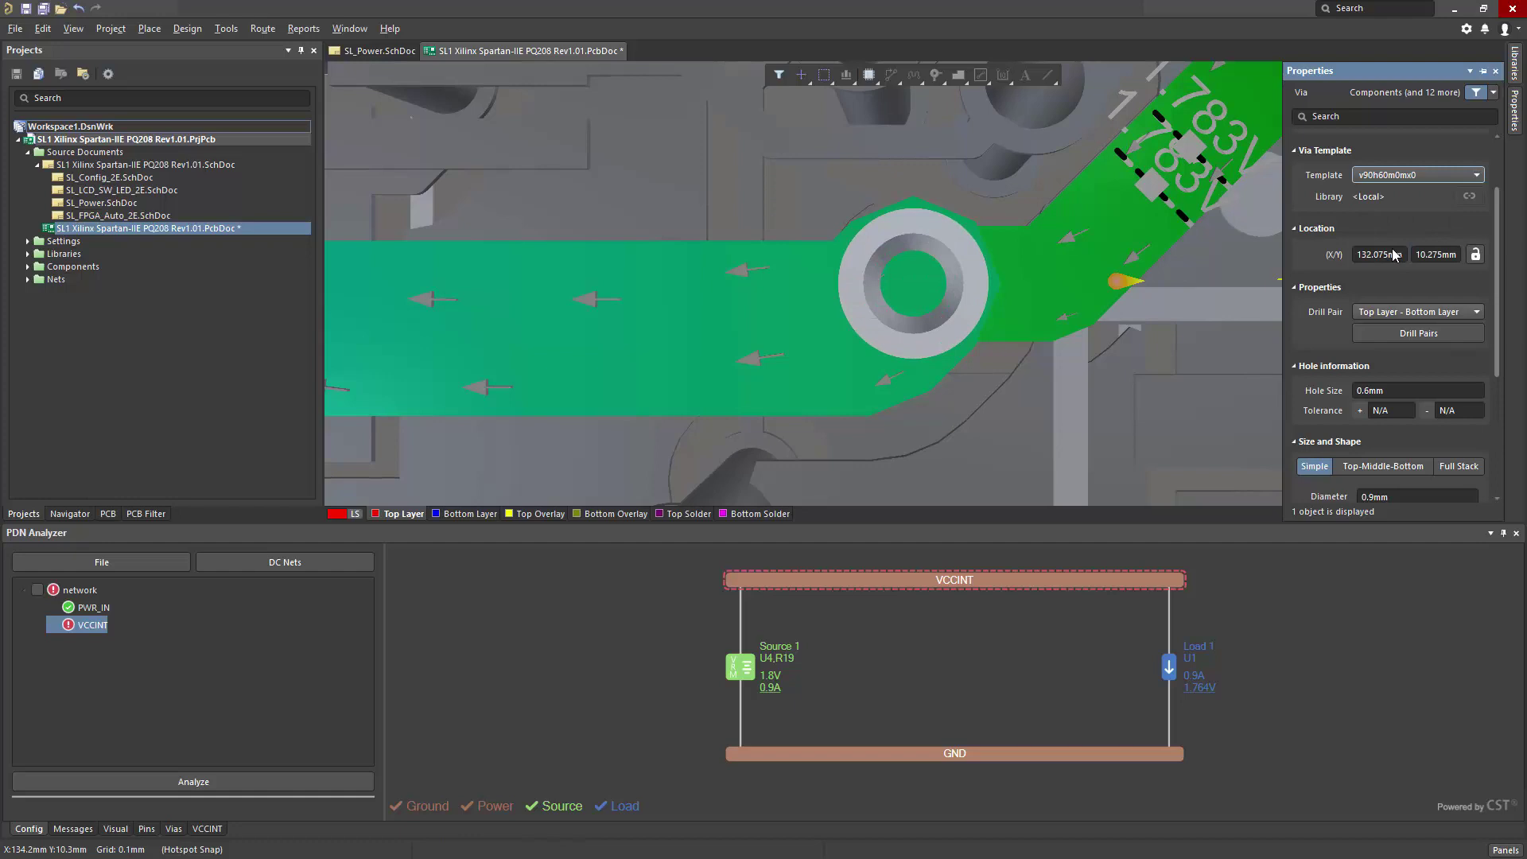
Start a fresh PDN analysis run with the enlarged VCCINT via
click(199, 784)
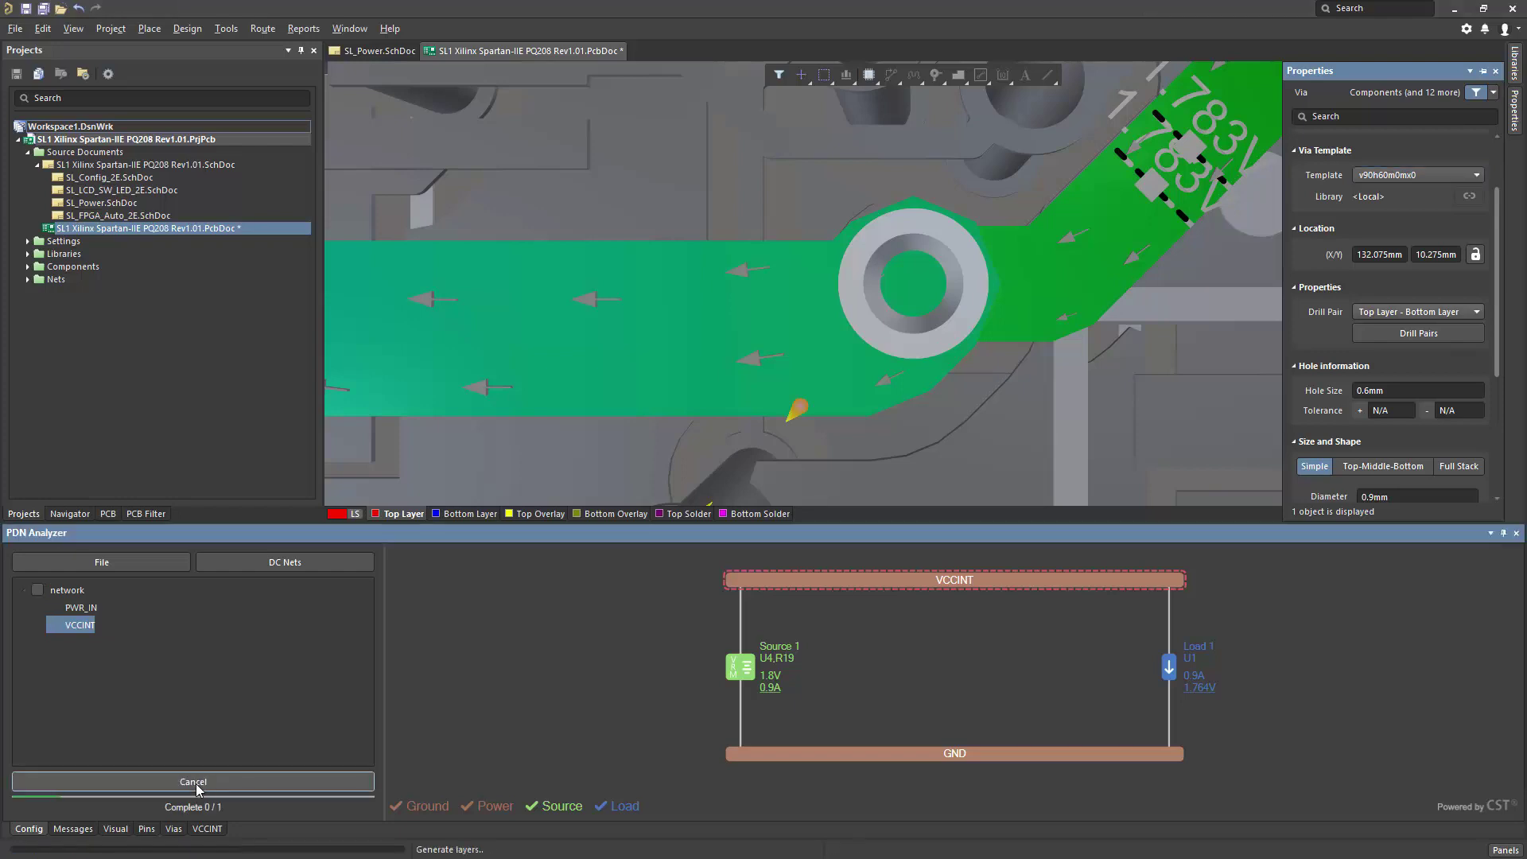